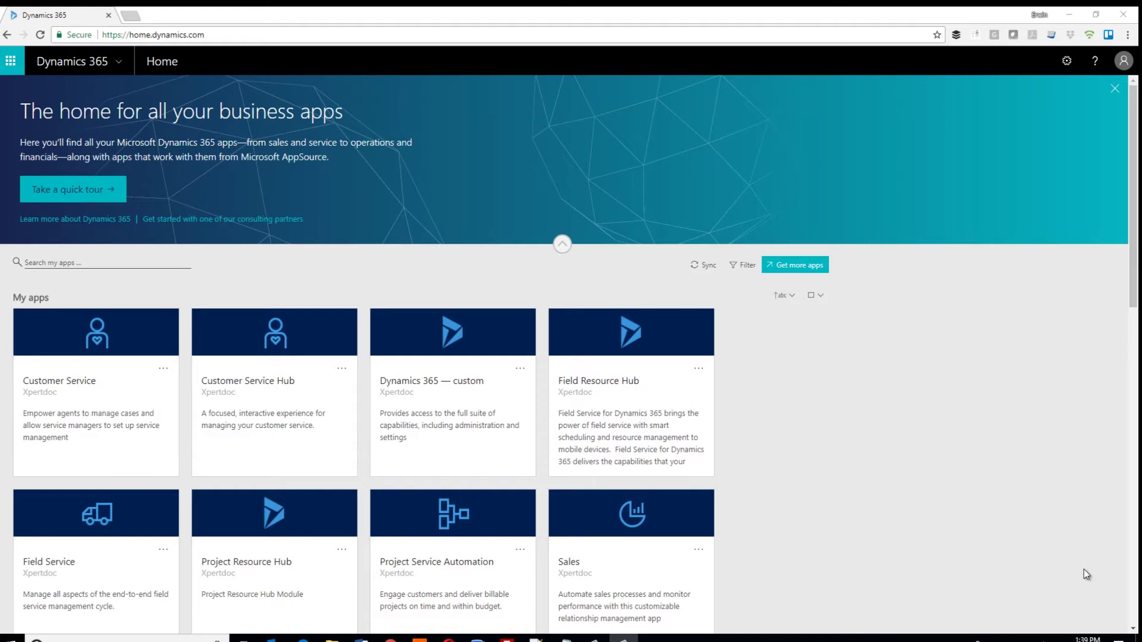
- Scroll down the Dynamics 365 home page to reach the Smart Flows app tile
scroll(820, 470, "down", 5)
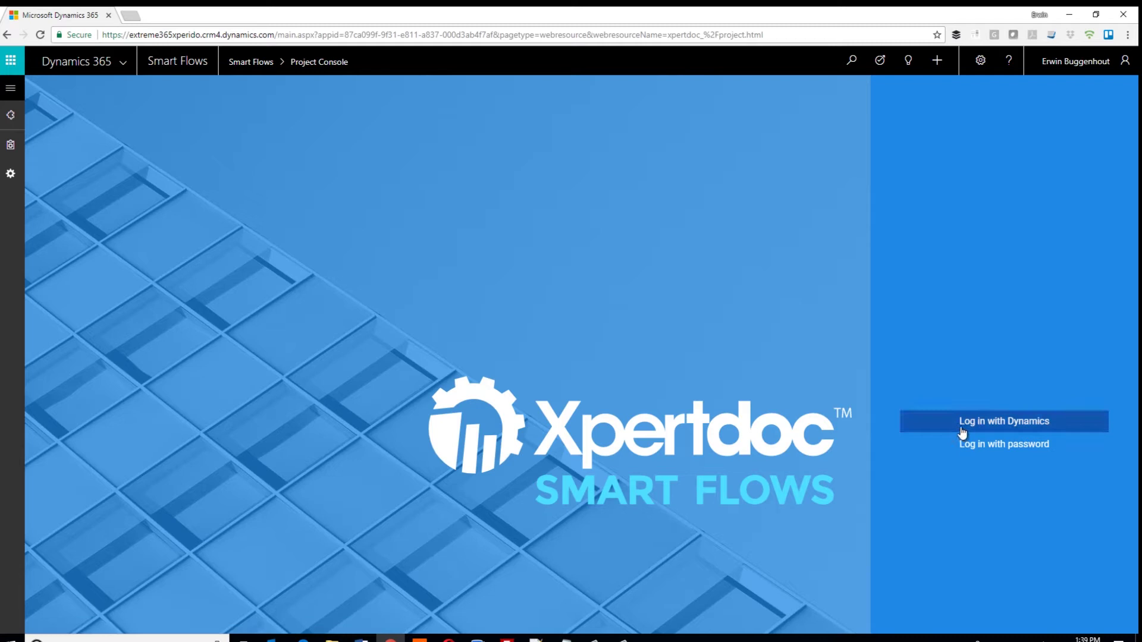
- Log in with the Dynamics account and go to the Control panel's Data sets list
left_click(943, 438)
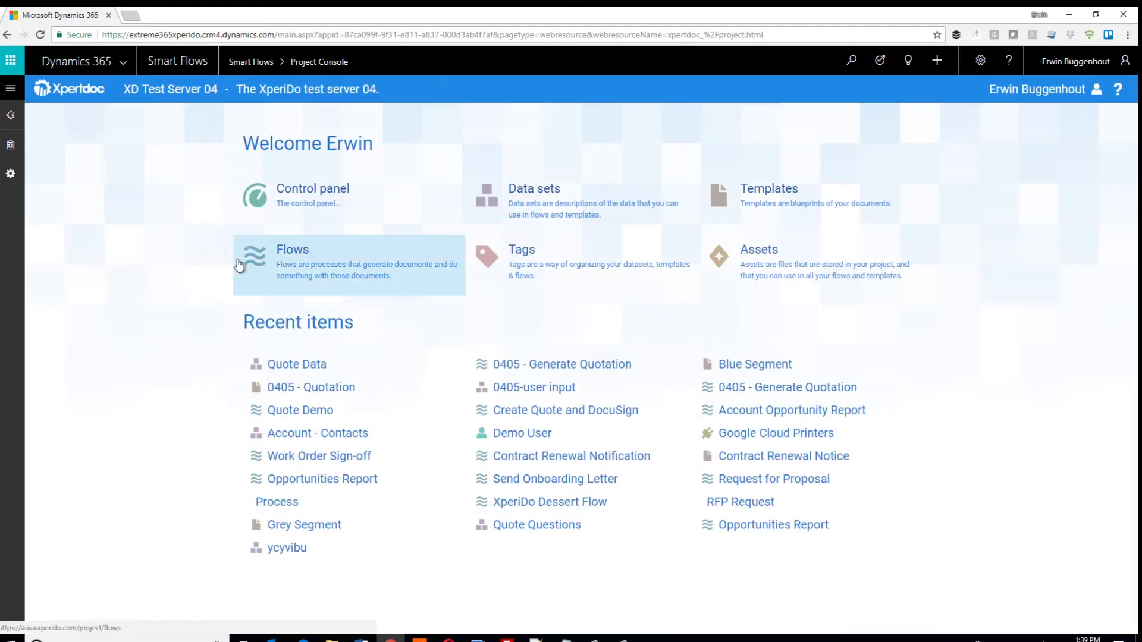
left_click(333, 212)
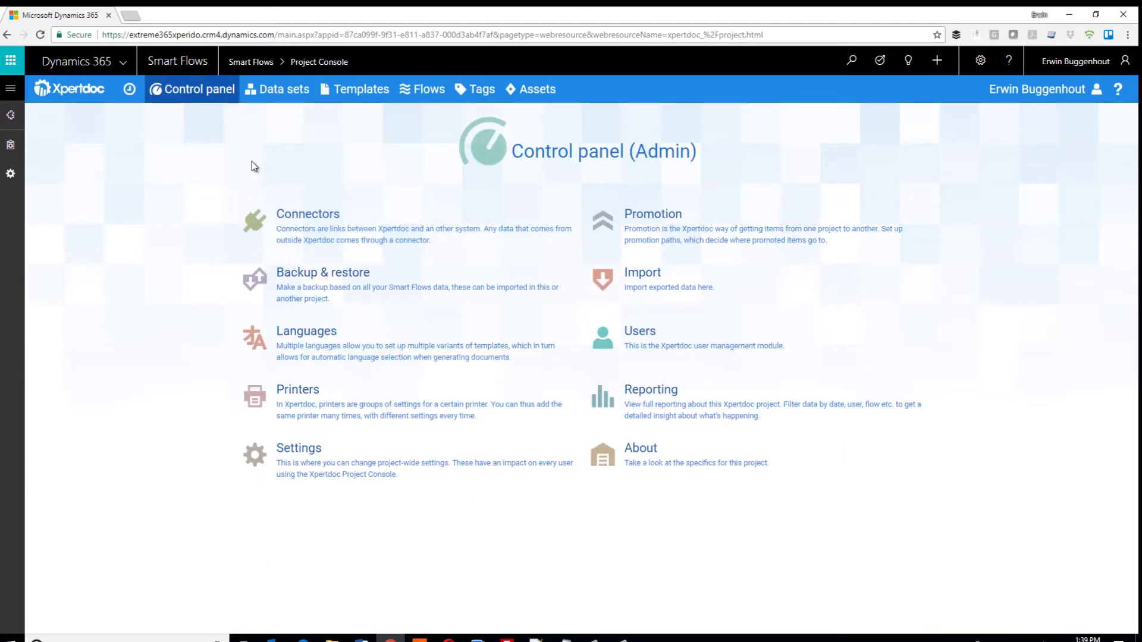
left_click(286, 89)
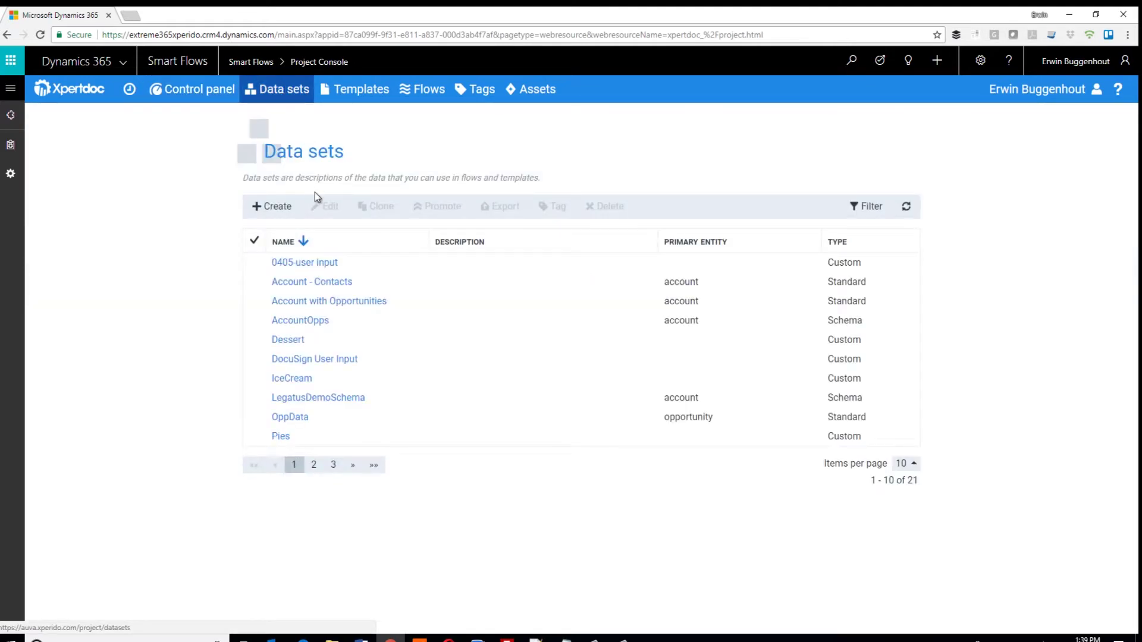
- Create a data set named 'Quote Data' of type Standard with Quote as primary entity
left_click(277, 206)
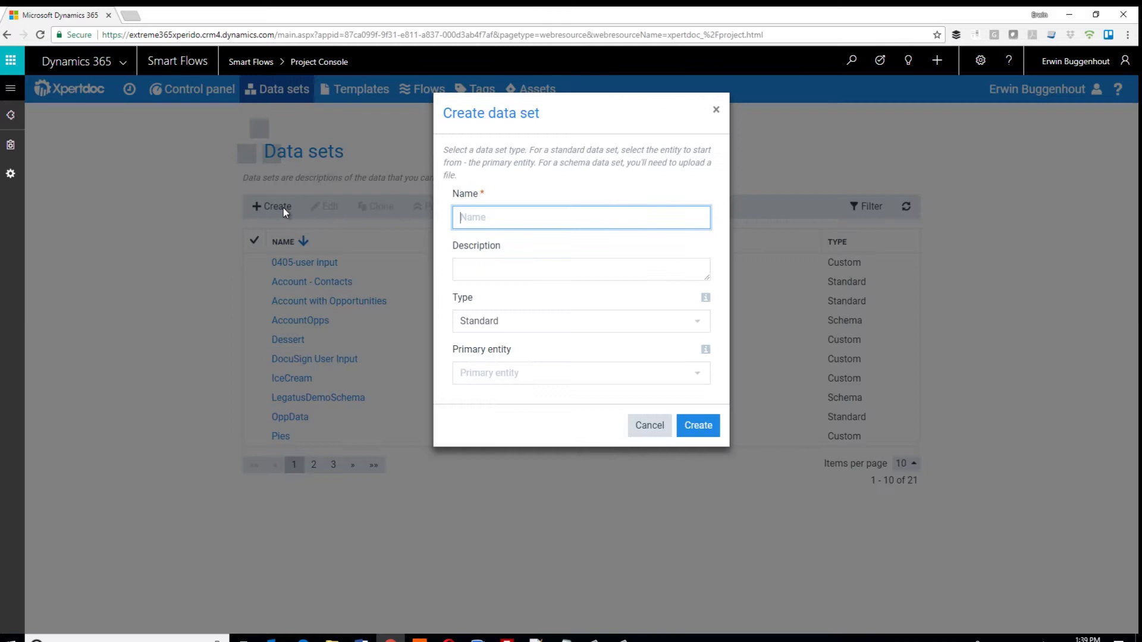
type("Quote Data")
left_click(598, 321)
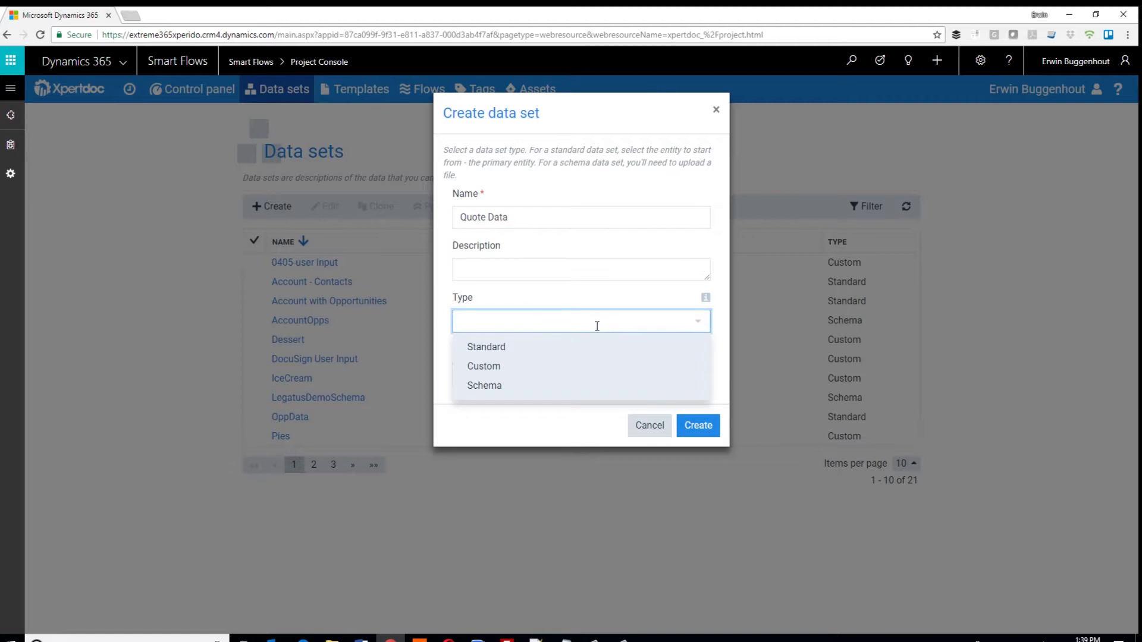
left_click(577, 356)
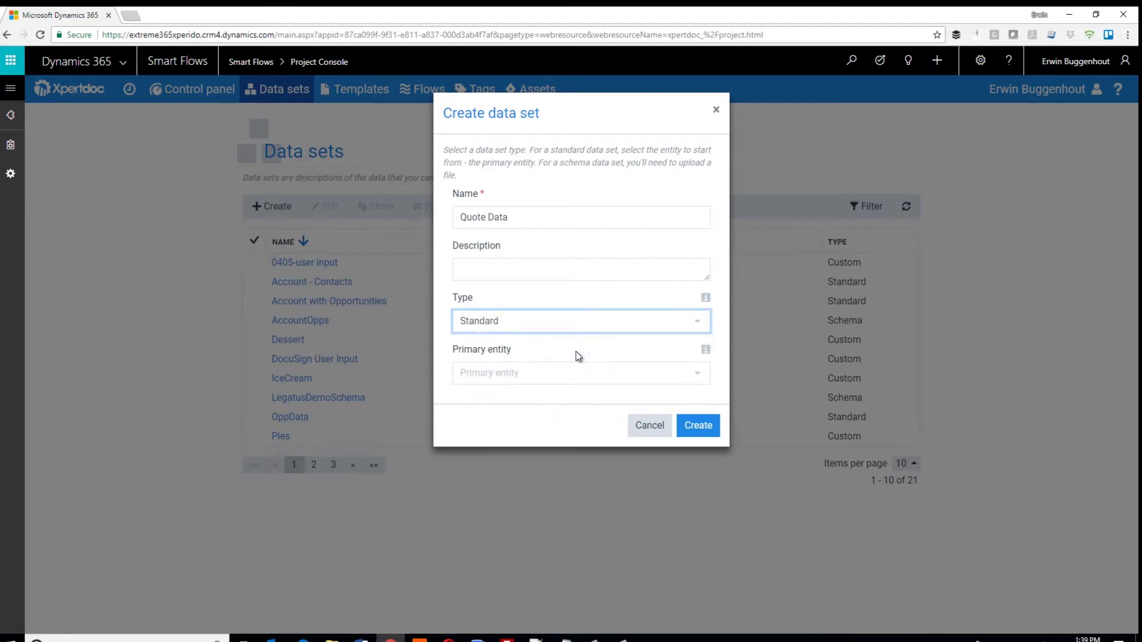
left_click(578, 373)
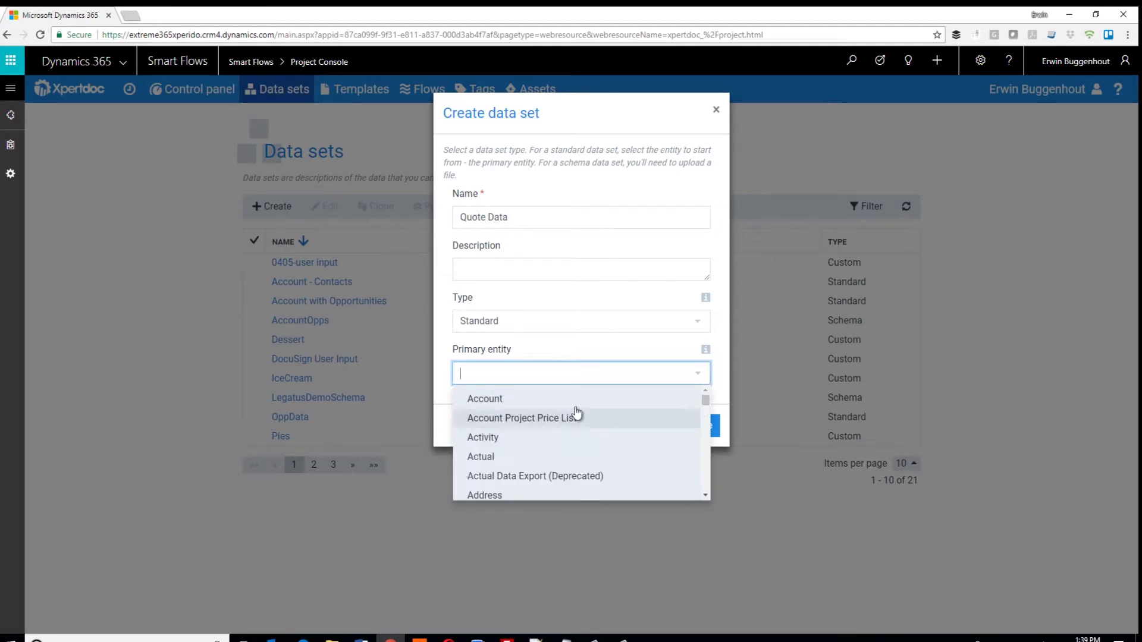
type("quote")
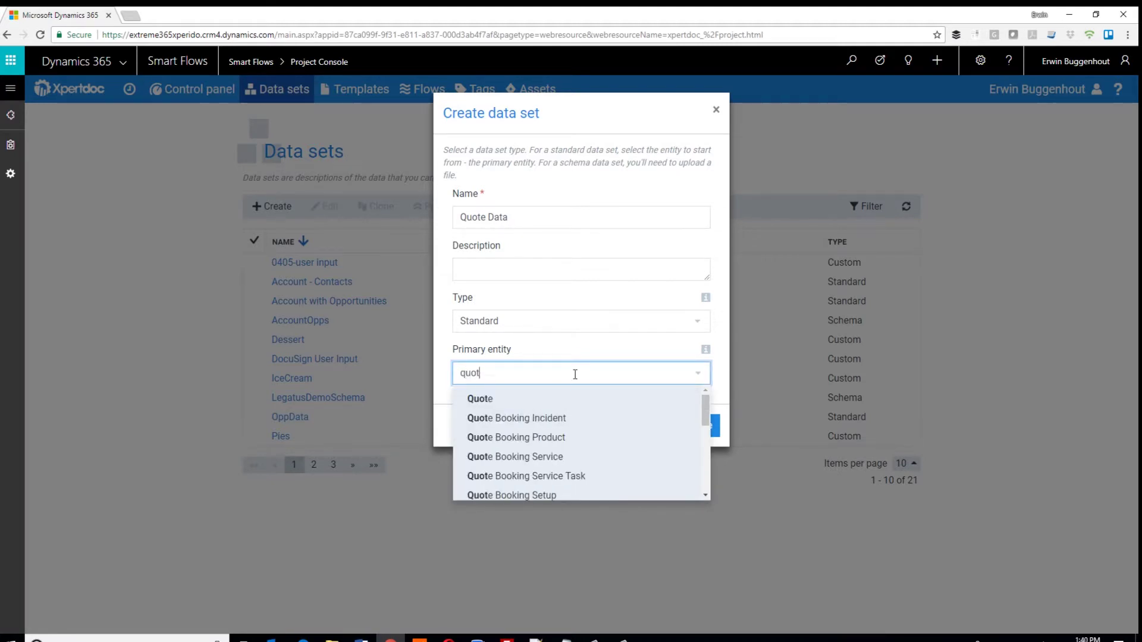
left_click(546, 400)
left_click(699, 435)
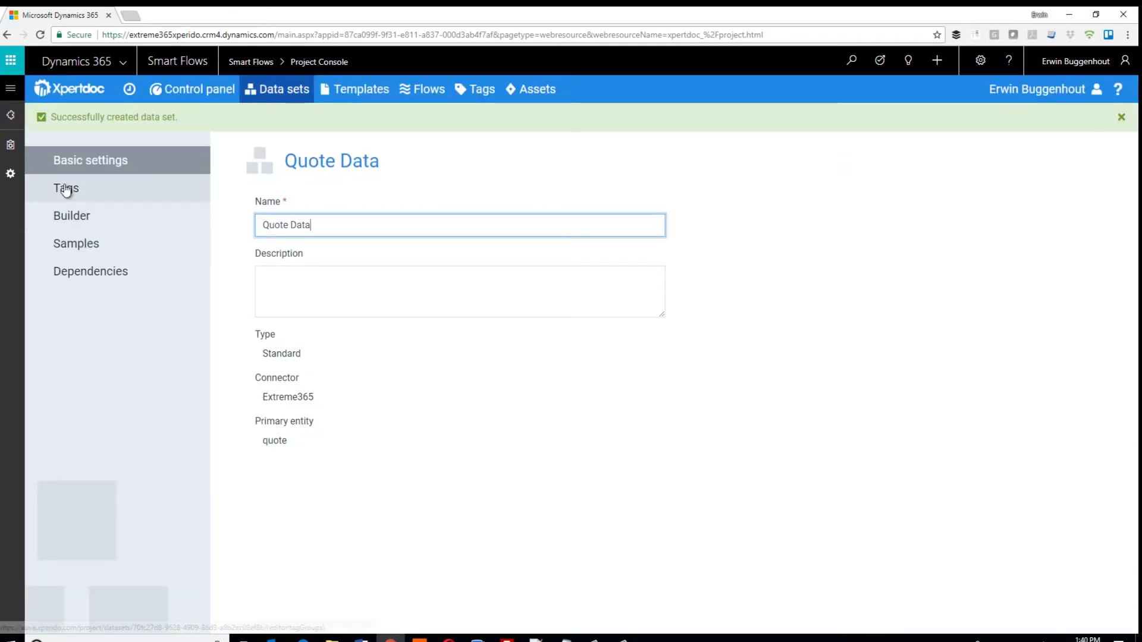
- In the builder, select all QUOTE fields and search the field list for 'due by'
left_click(57, 218)
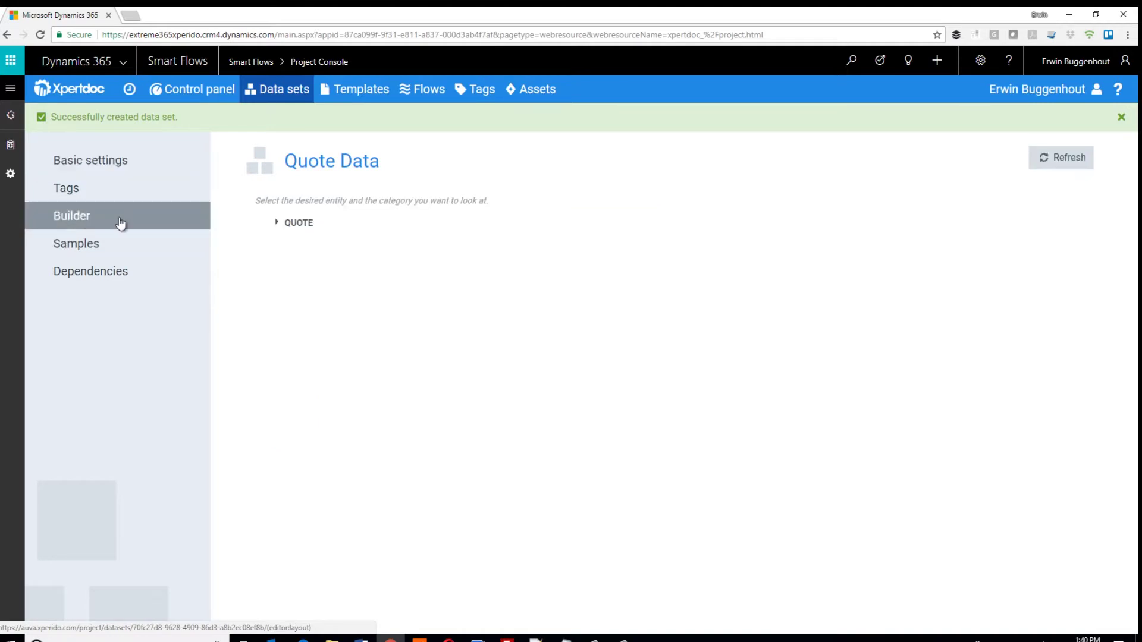
left_click(278, 193)
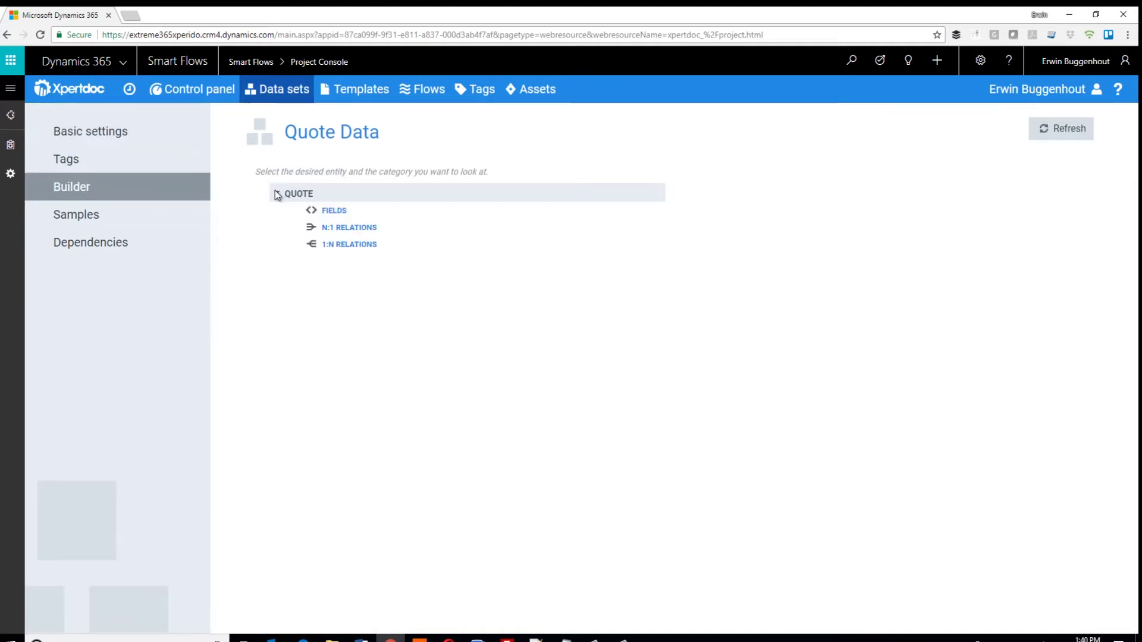
left_click(310, 212)
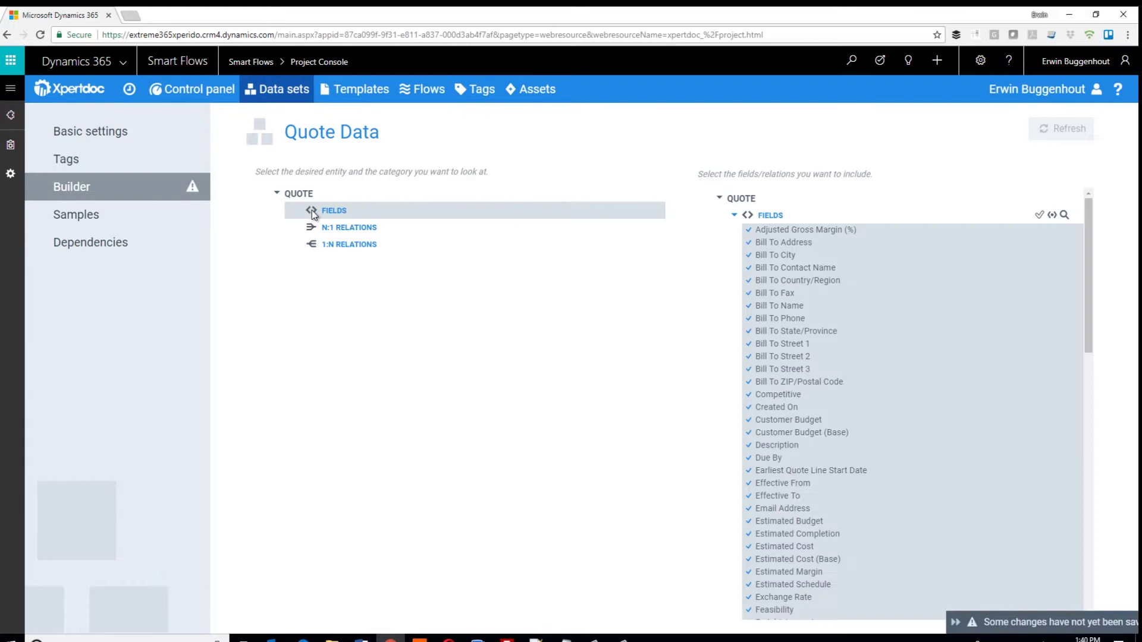
scroll(874, 330, "down", 5)
scroll(930, 273, "up", 5)
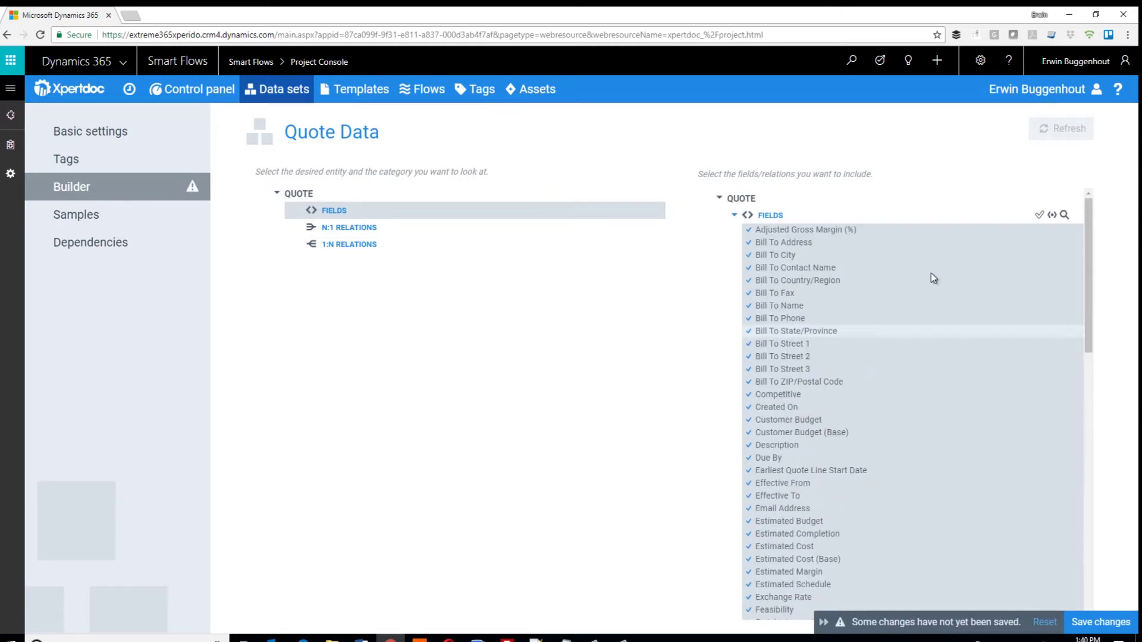
left_click(1039, 215)
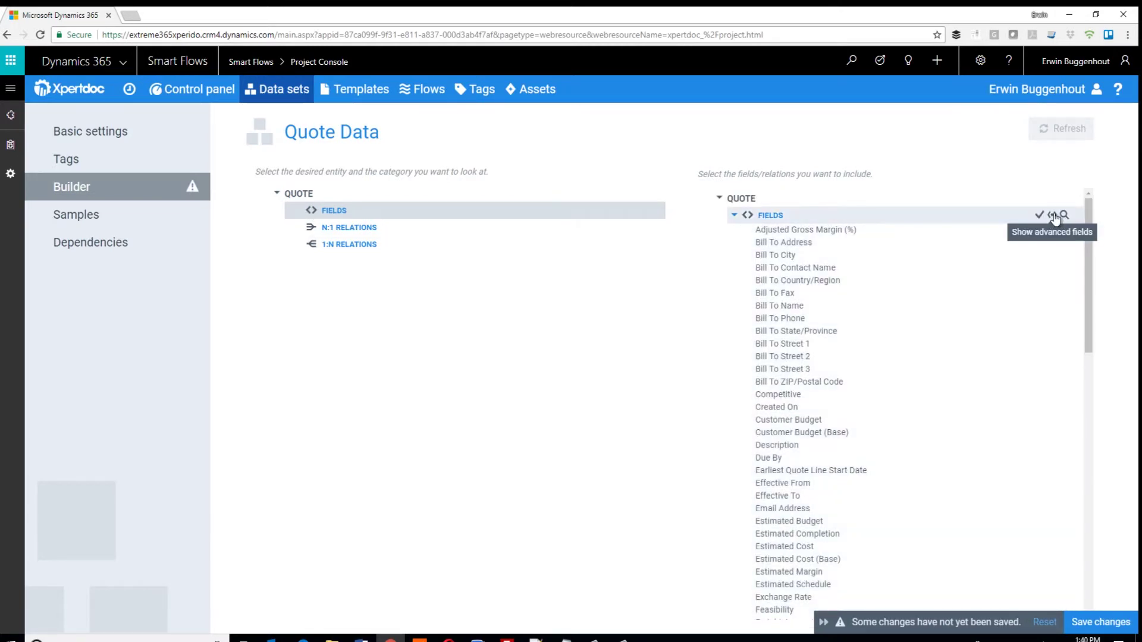
left_click(1053, 217)
left_click(1065, 215)
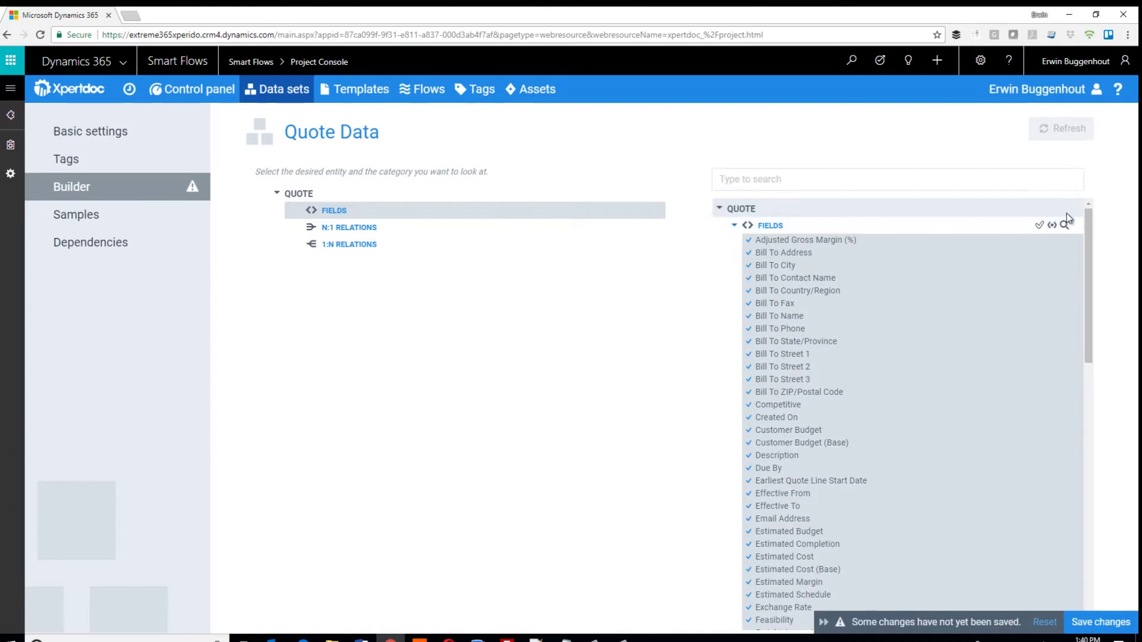
left_click(879, 177)
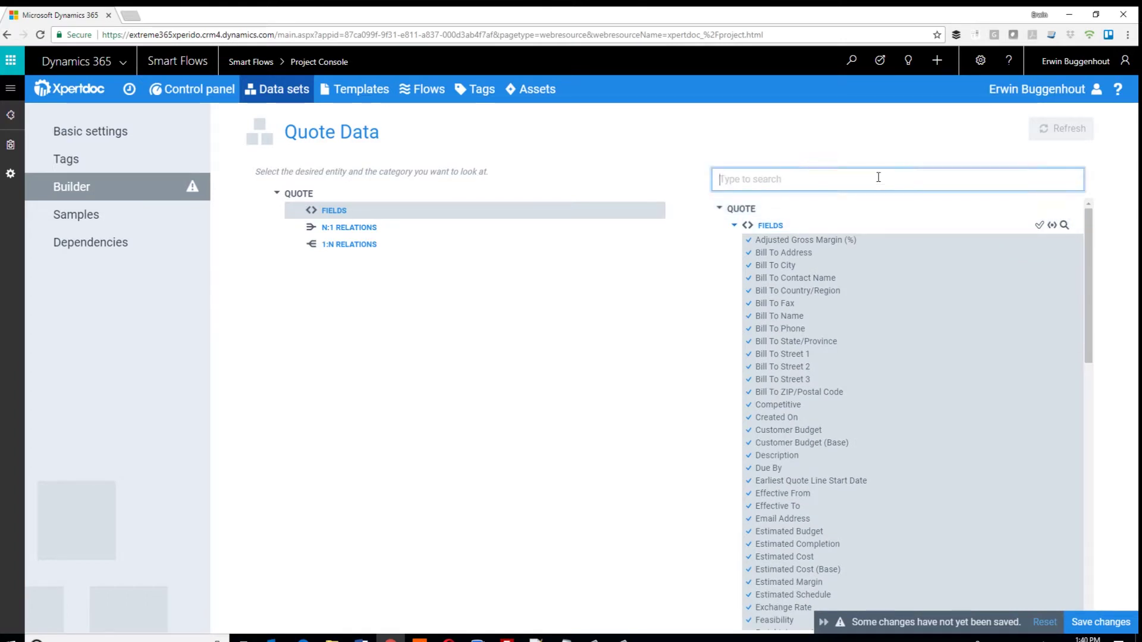
type("due by")
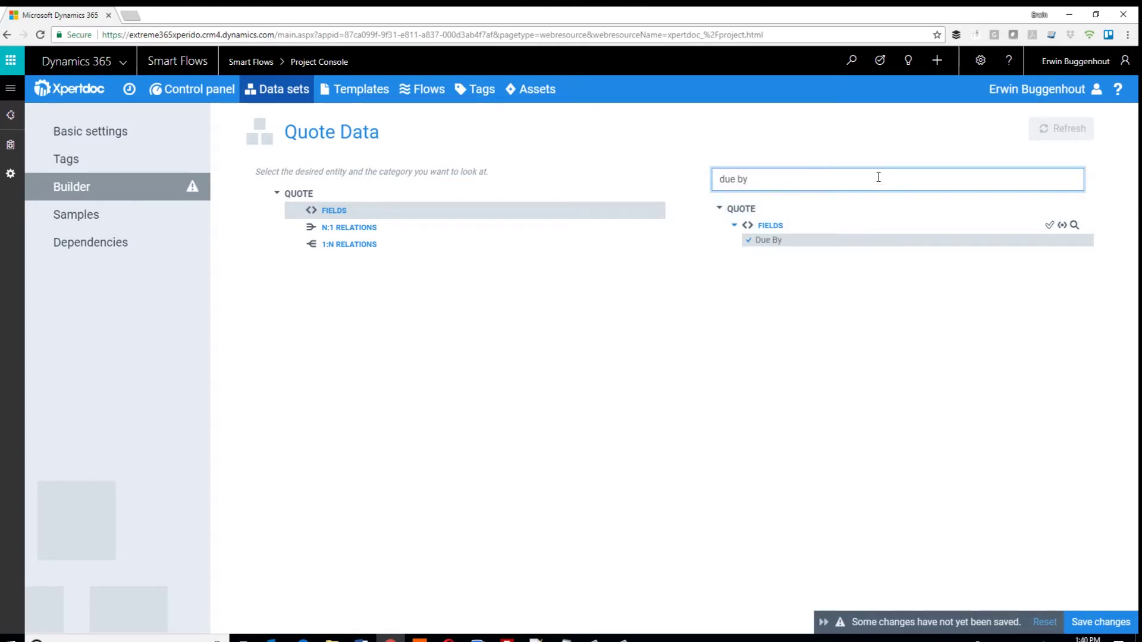
- Include the Potential Customer > Account and Quote Contact > Contact N:1 relations
left_click(327, 229)
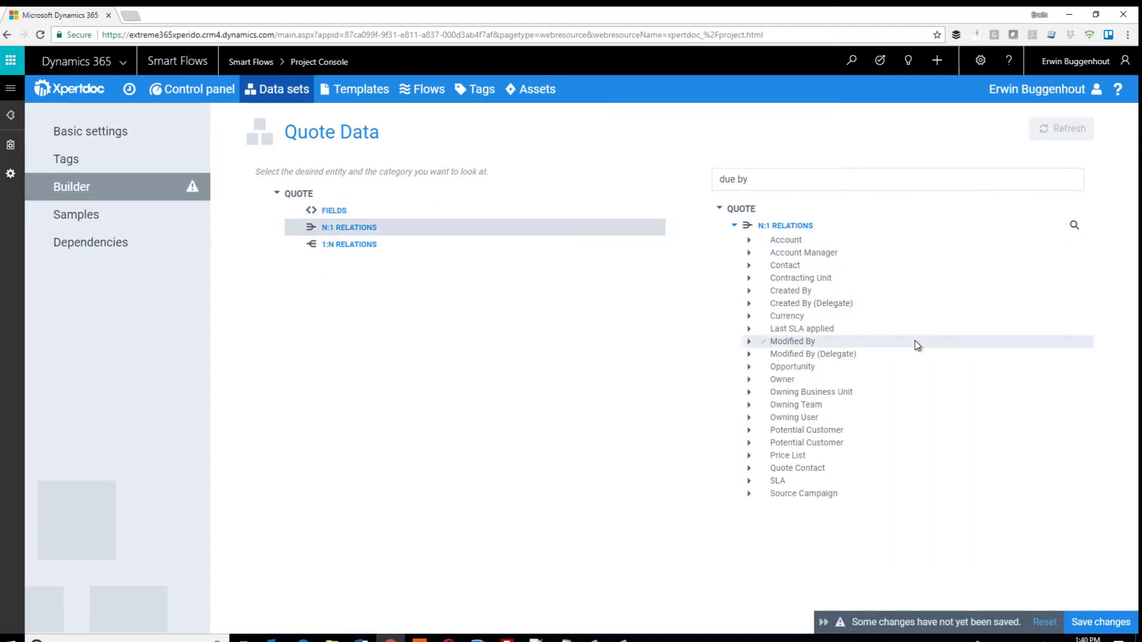
left_click(748, 430)
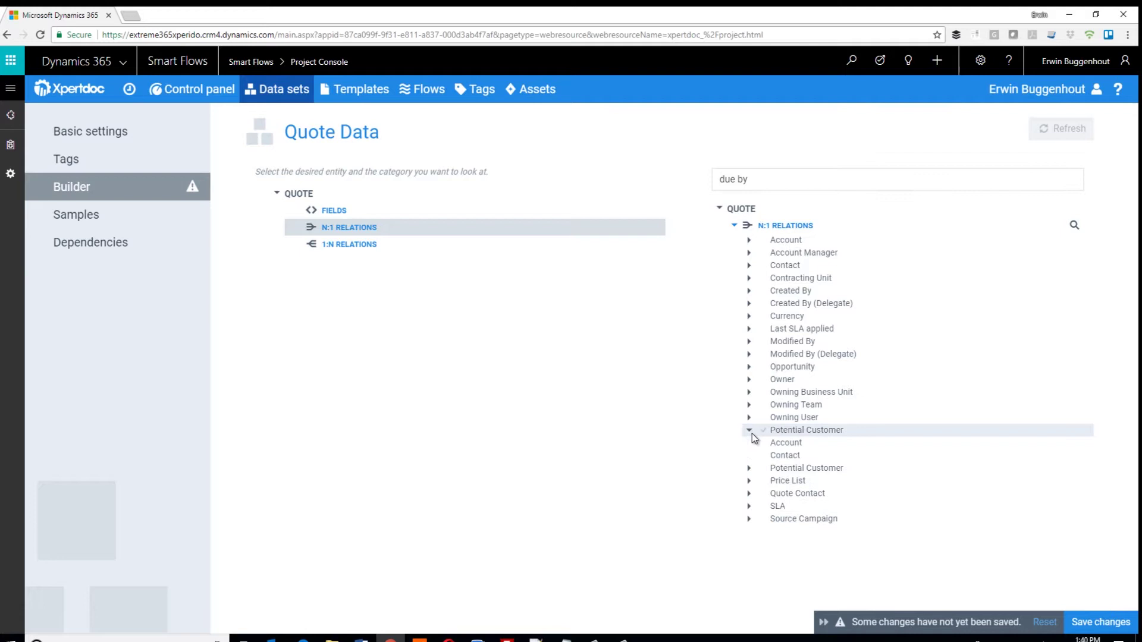
left_click(765, 447)
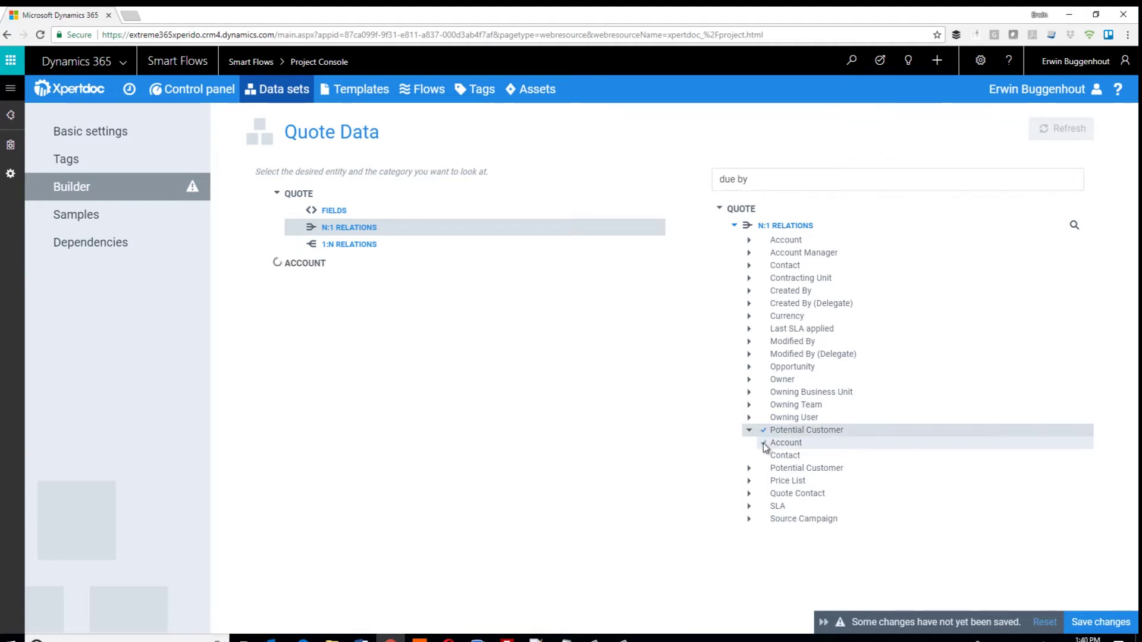
left_click(759, 494)
left_click(765, 507)
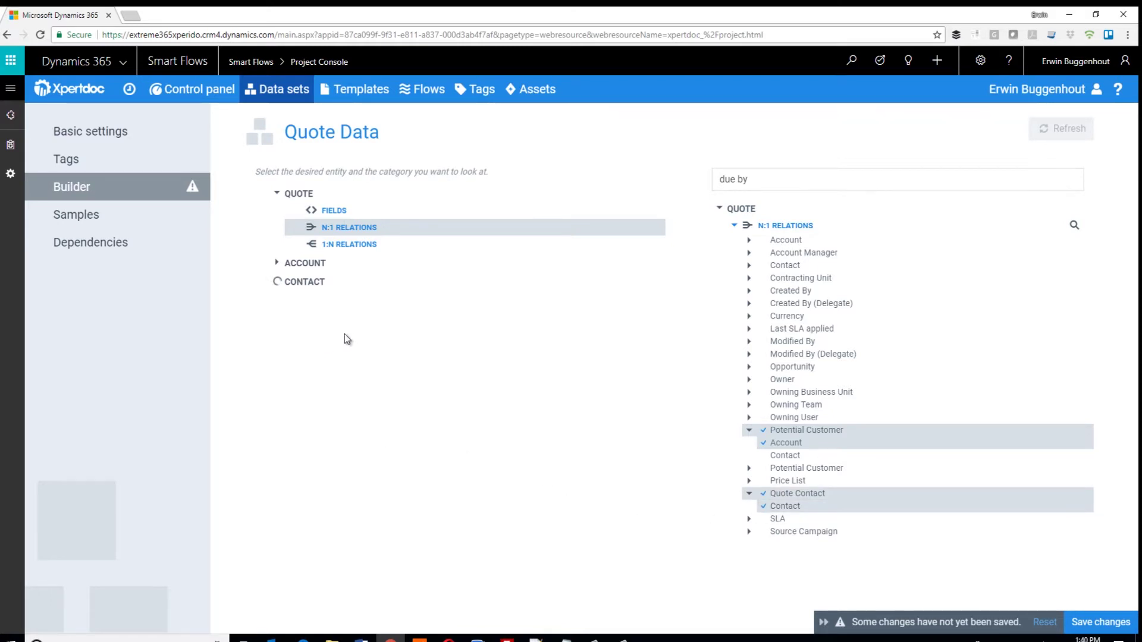
- Include the Quote Line relation from QUOTE's 1:N relations
left_click(326, 244)
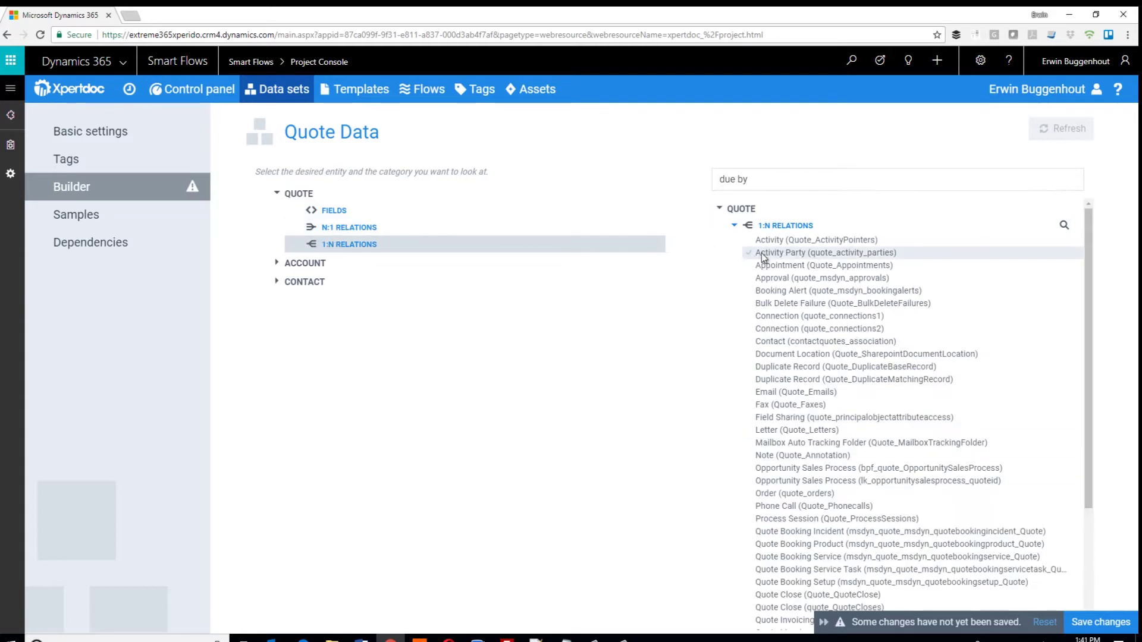
scroll(790, 262, "down", 3)
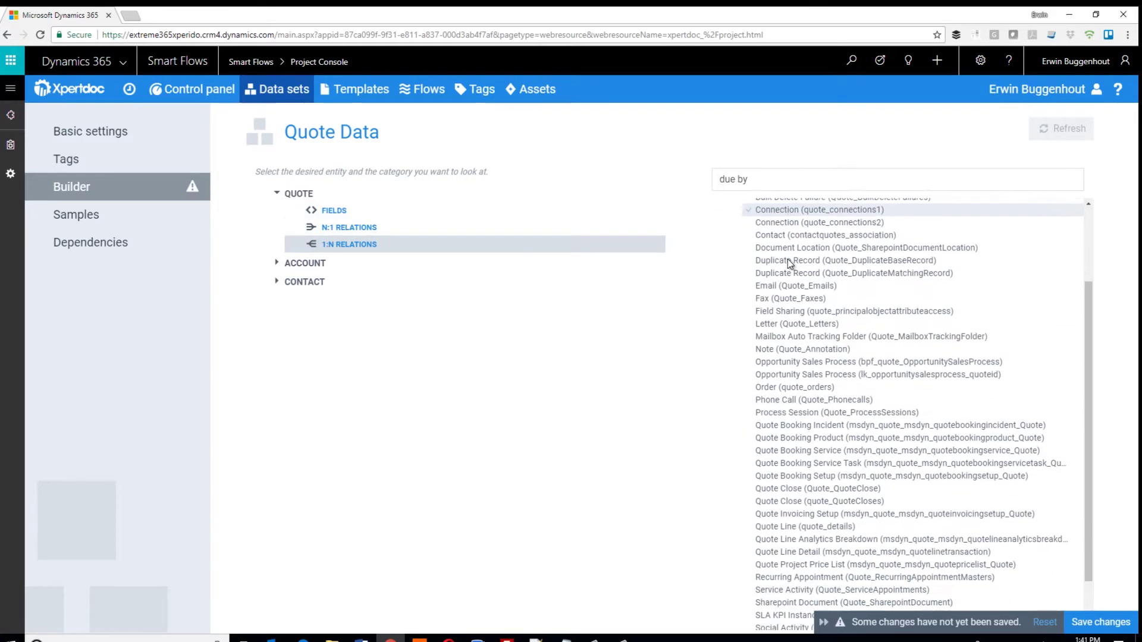
left_click(797, 473)
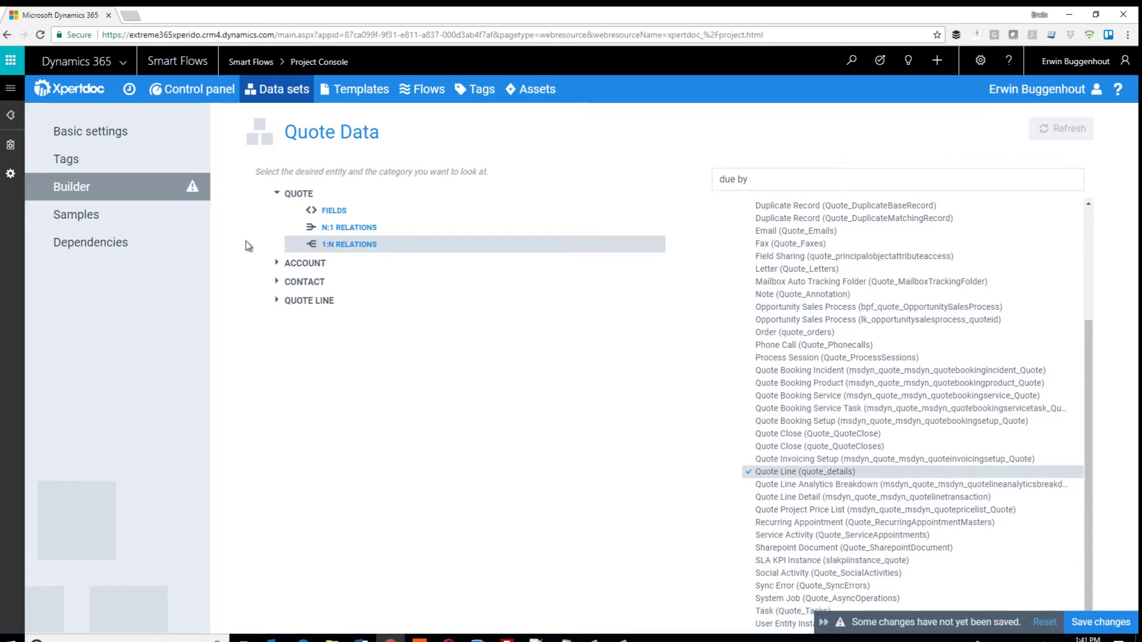
- Under QUOTE LINE's N:1 relations, include Existing Product > Product and save Quote Data
left_click(274, 301)
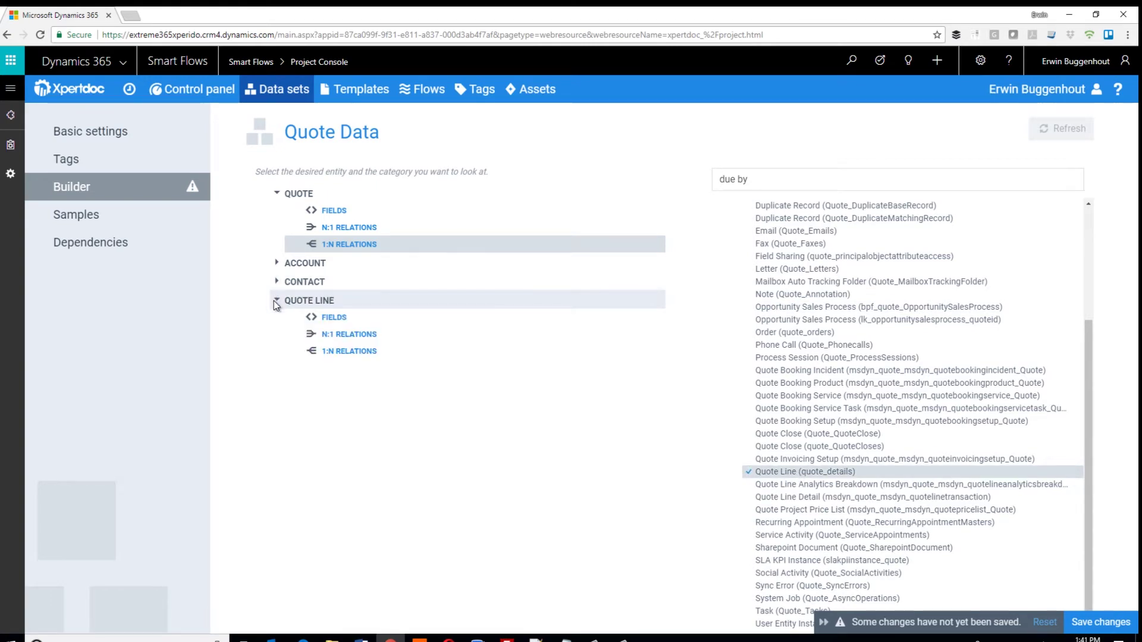
left_click(331, 332)
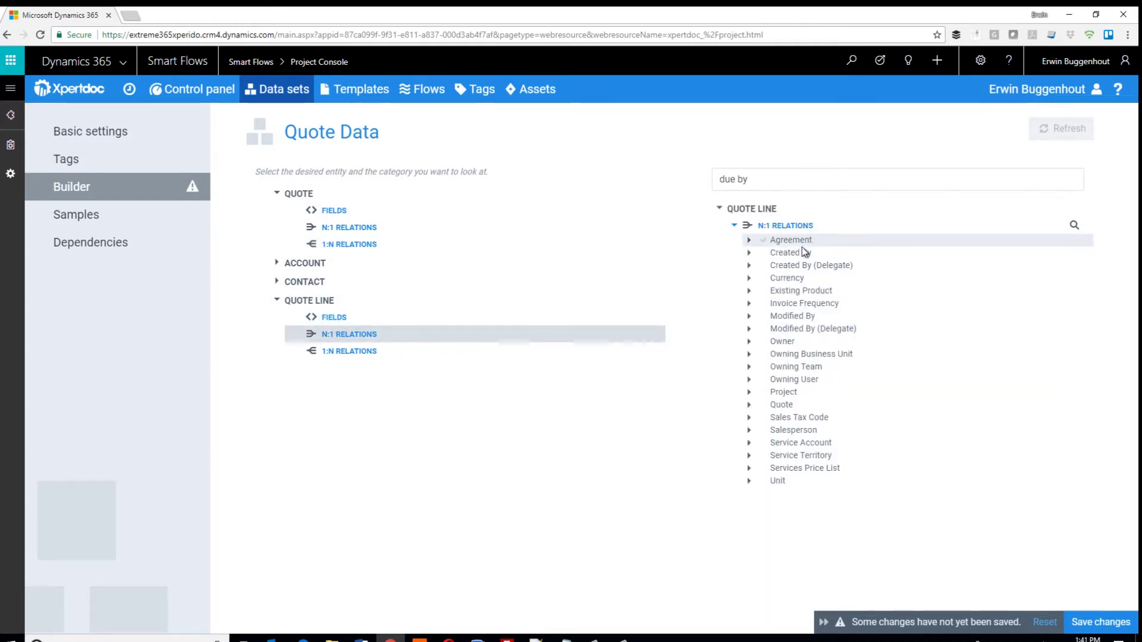
left_click(750, 291)
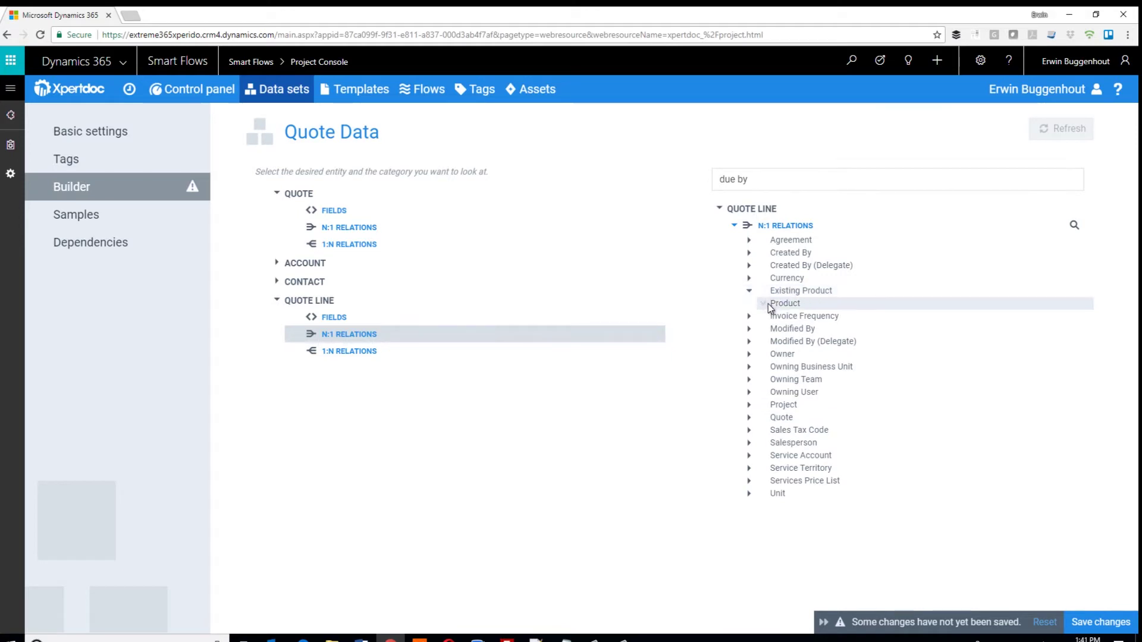
left_click(768, 304)
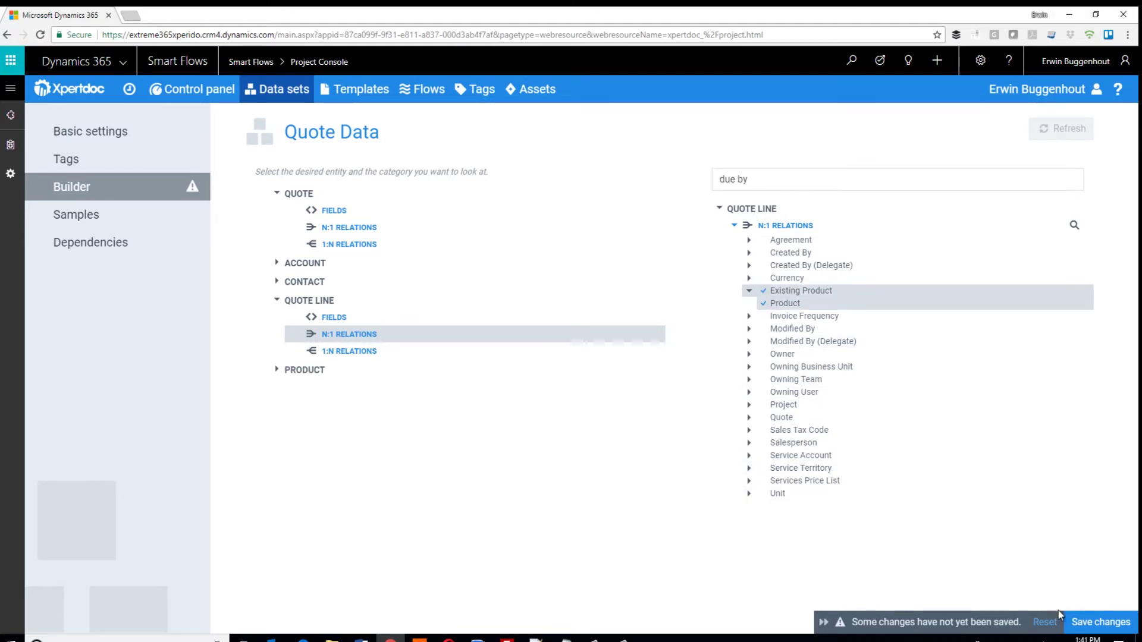
left_click(1098, 623)
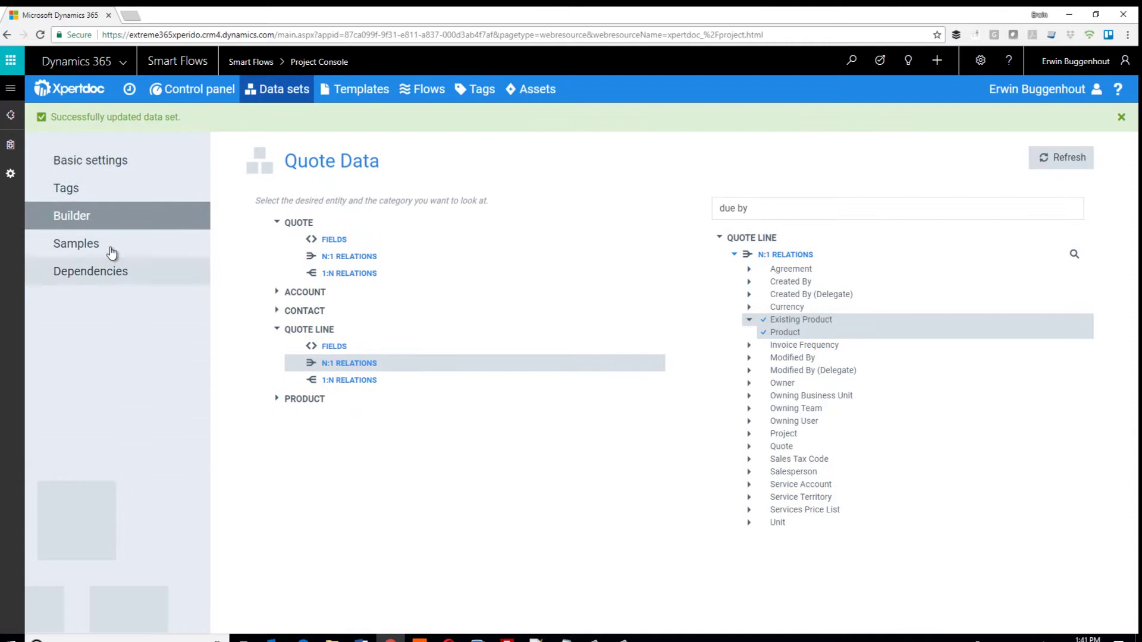
- Create a sample from the A Datum Solar Quote record, named 'A Datum Solar Quote (1)'
left_click(111, 248)
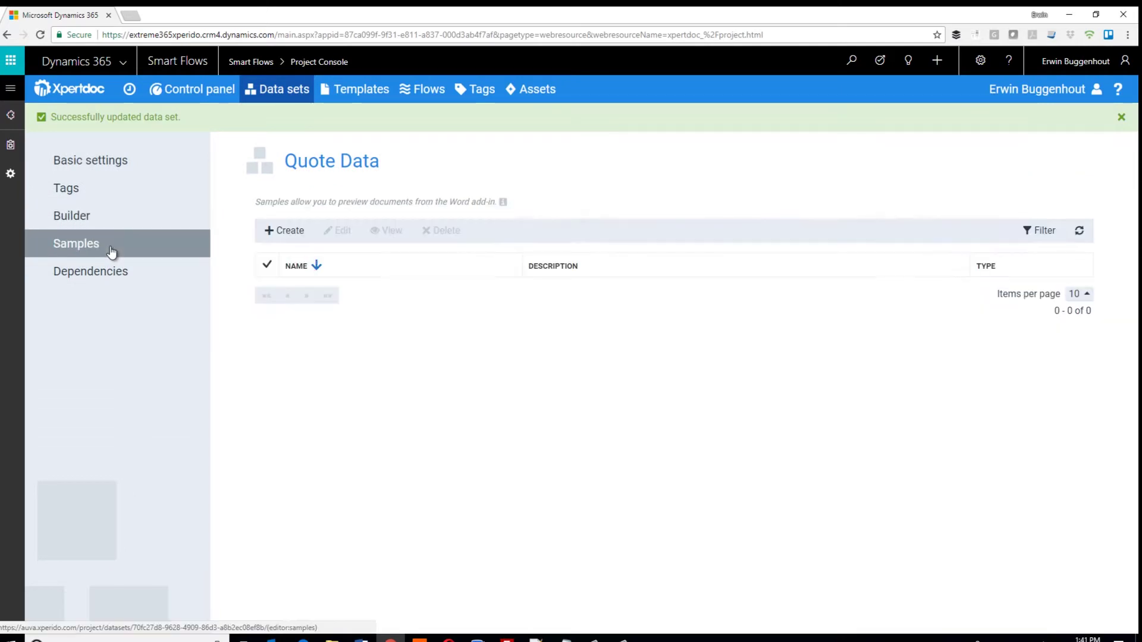
left_click(291, 233)
left_click(684, 301)
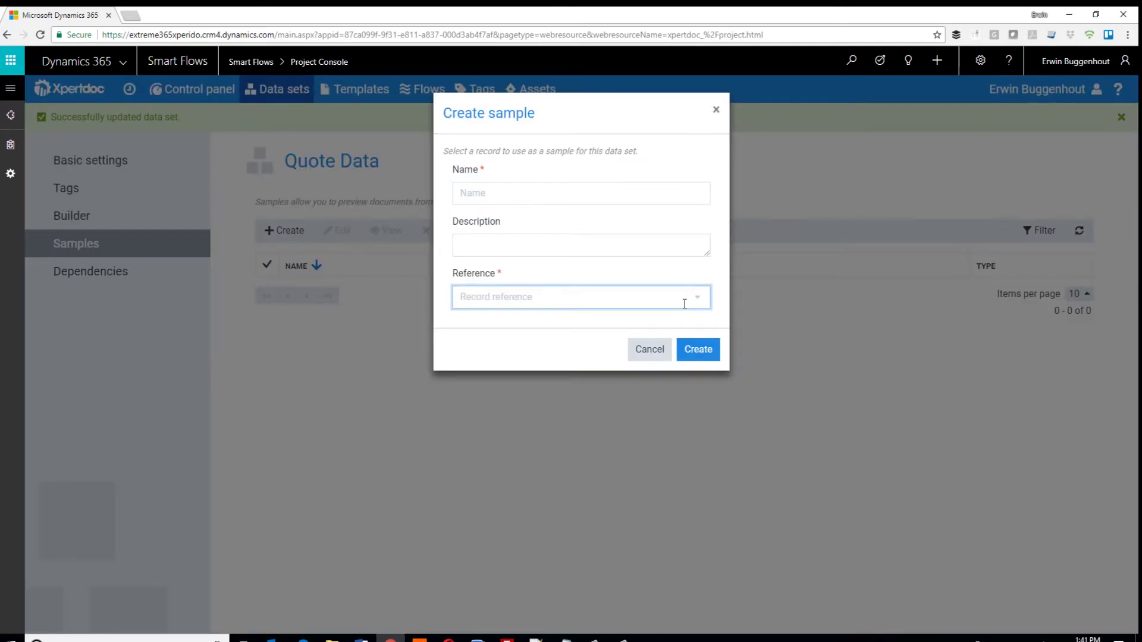
left_click(602, 343)
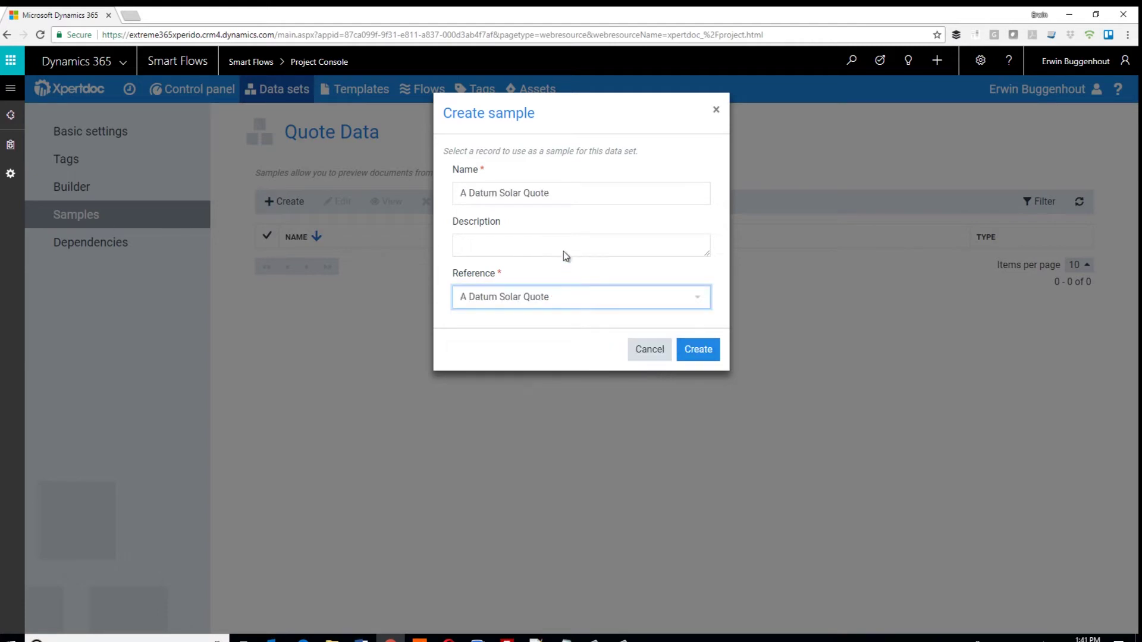
left_click(572, 190)
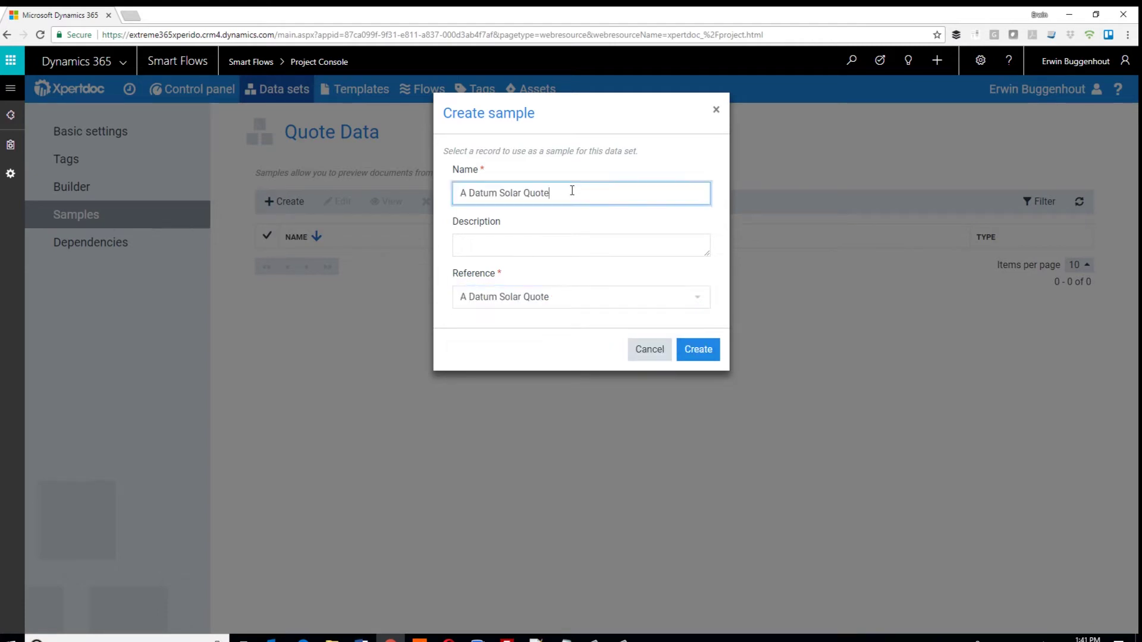
type("(1")
left_click(696, 349)
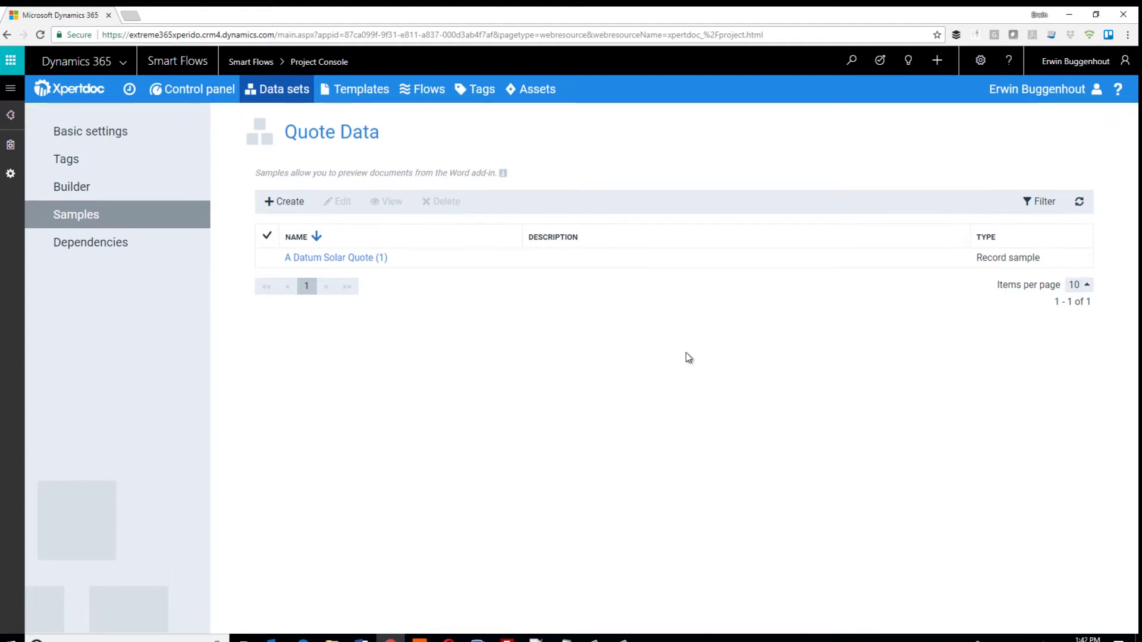
- Create a Custom data set named 'Questions for Quotes' and open its Builder
left_click(301, 89)
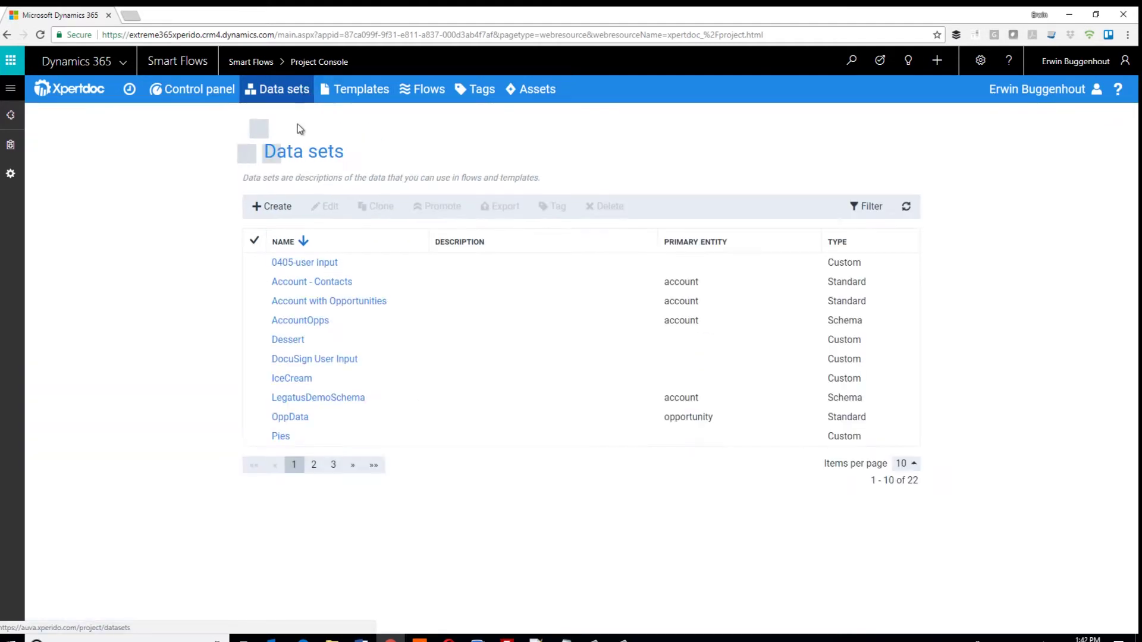
left_click(290, 205)
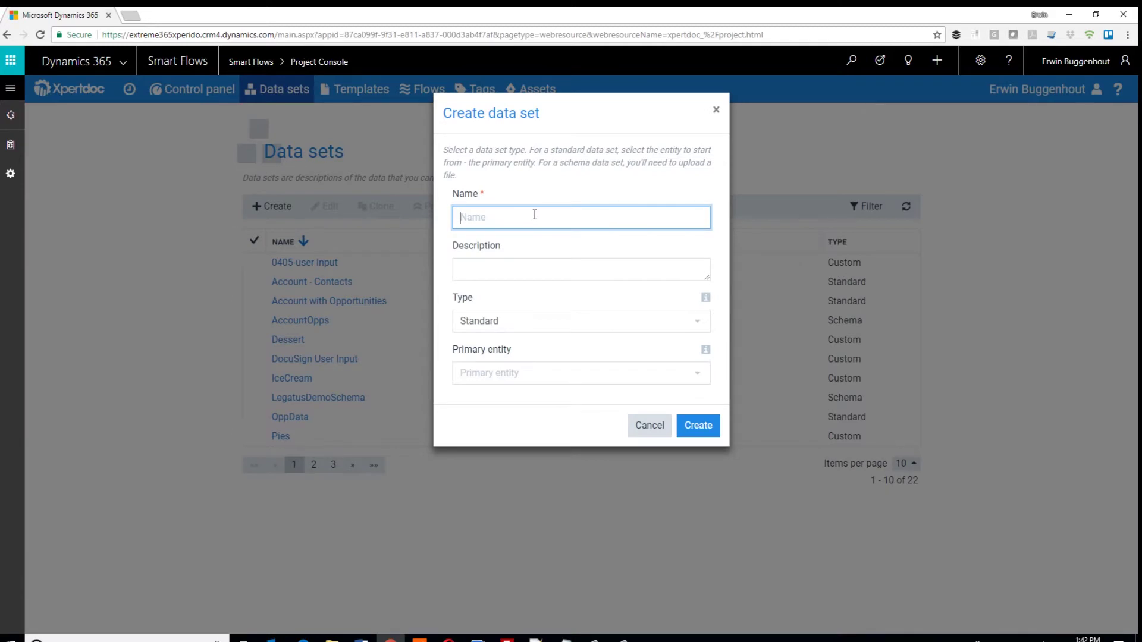
type("Questions for Quotes")
left_click(617, 316)
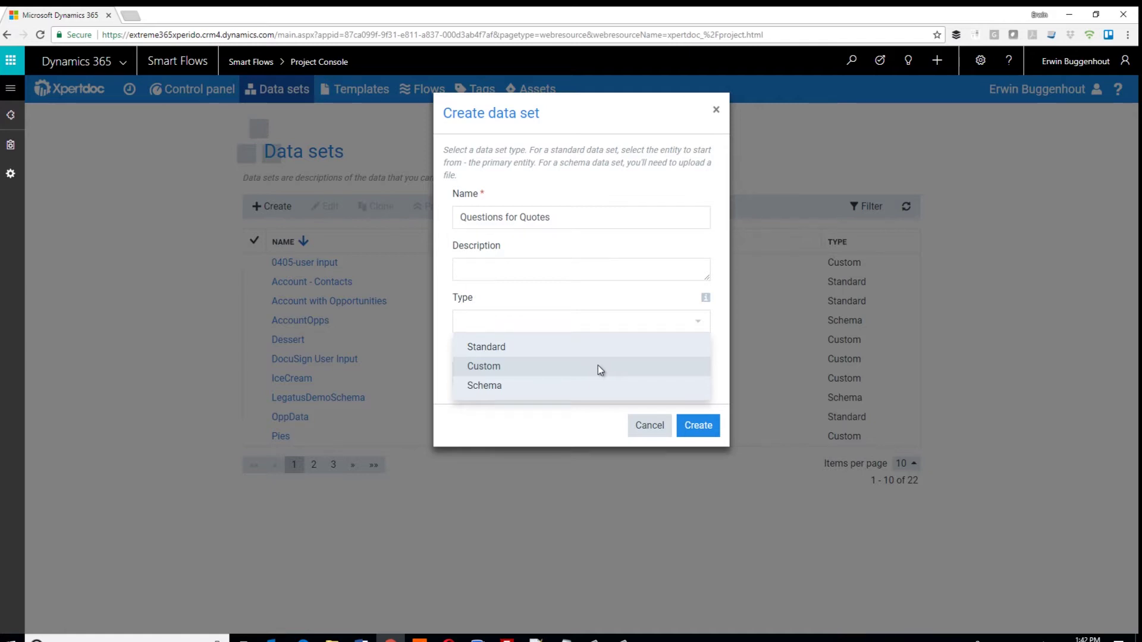
left_click(600, 369)
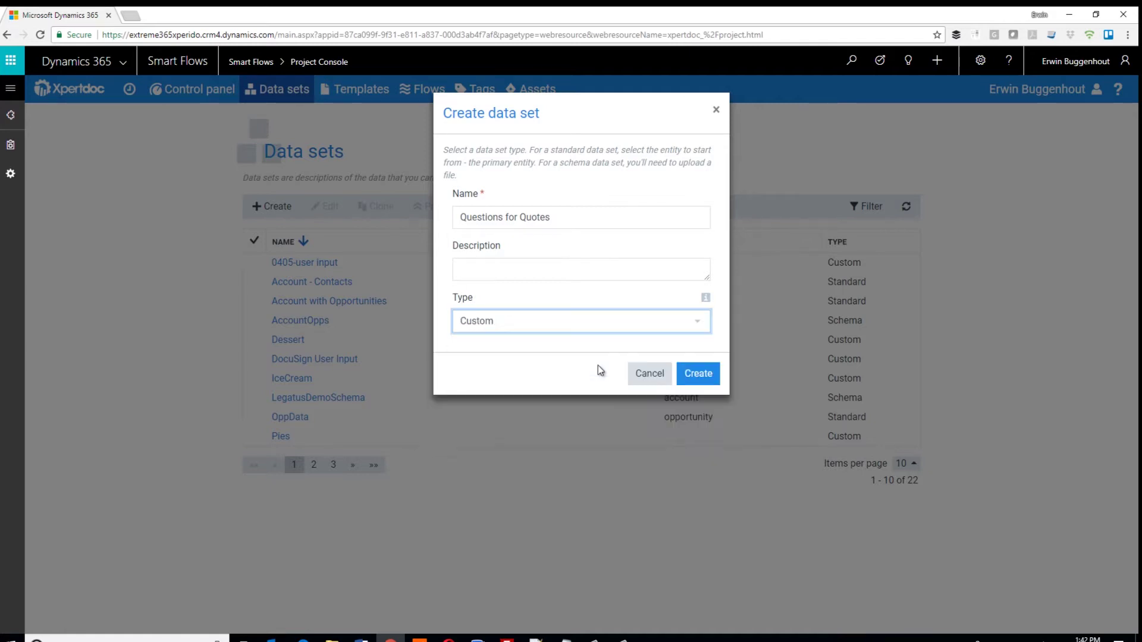
left_click(704, 380)
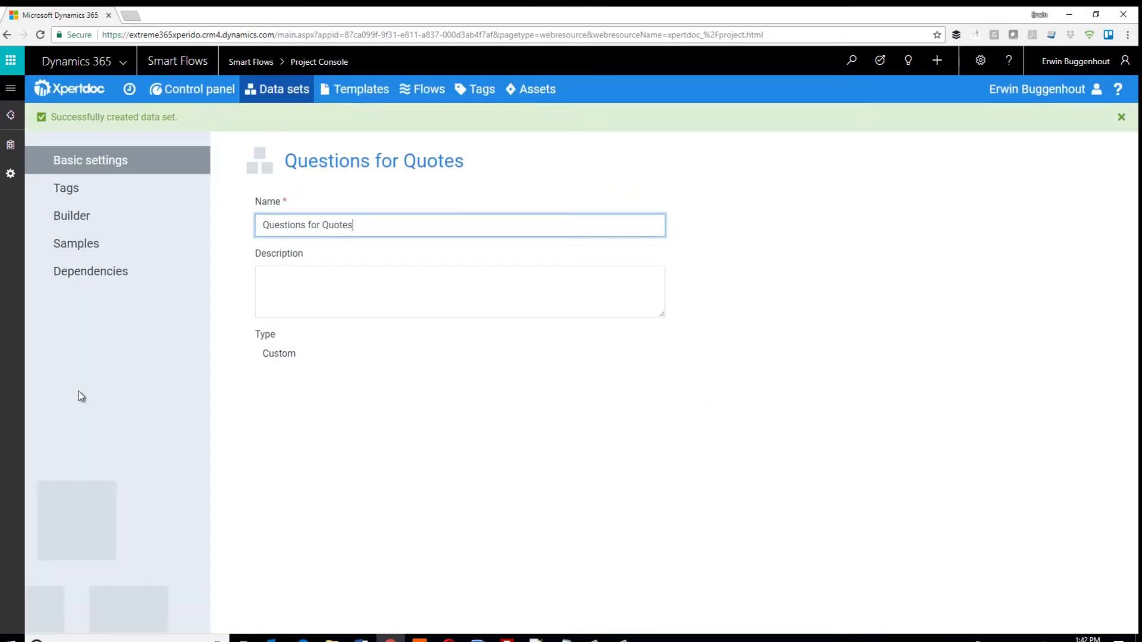
left_click(121, 221)
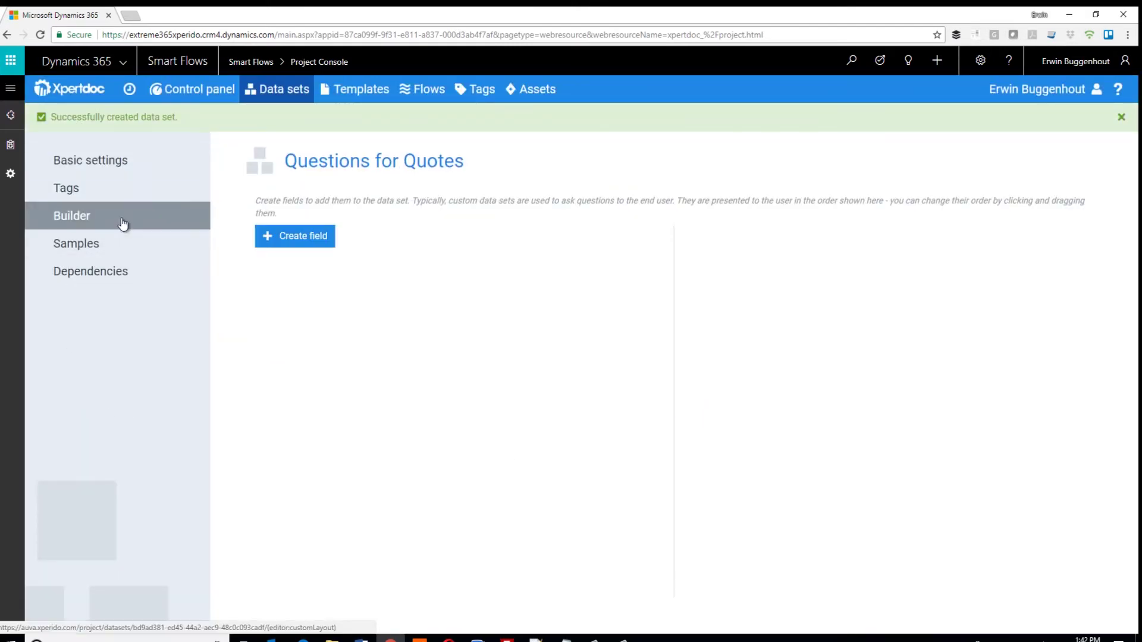
- Add a Rich text field 'Change the first paragraph?' with a description about changing the quote's first paragraph
left_click(296, 238)
left_click(487, 206)
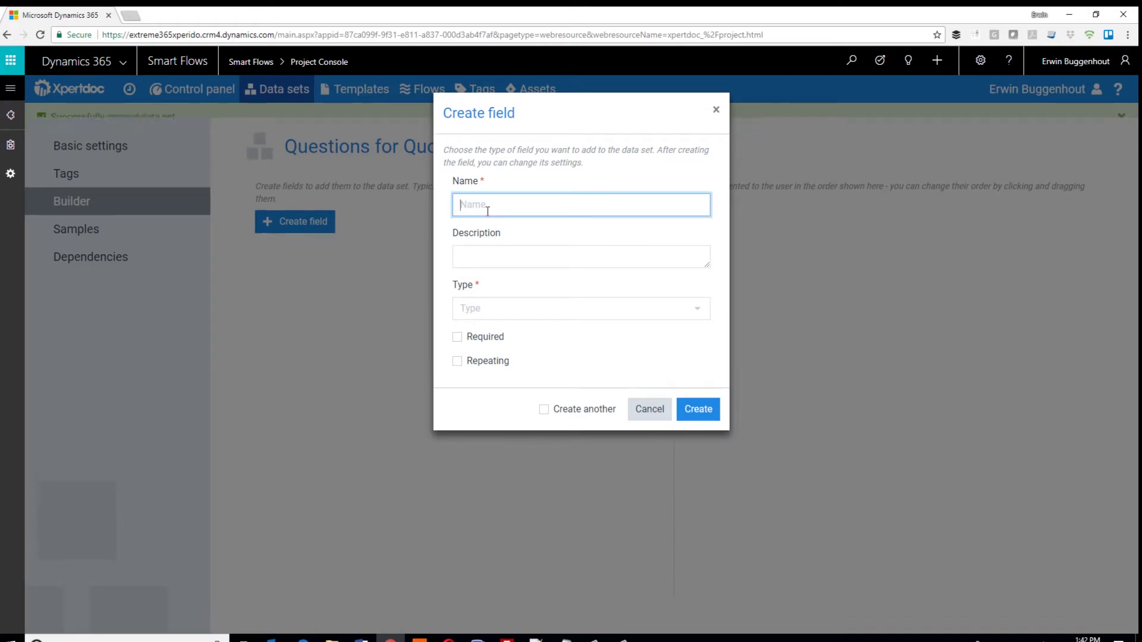
type("Change the first paragraph?")
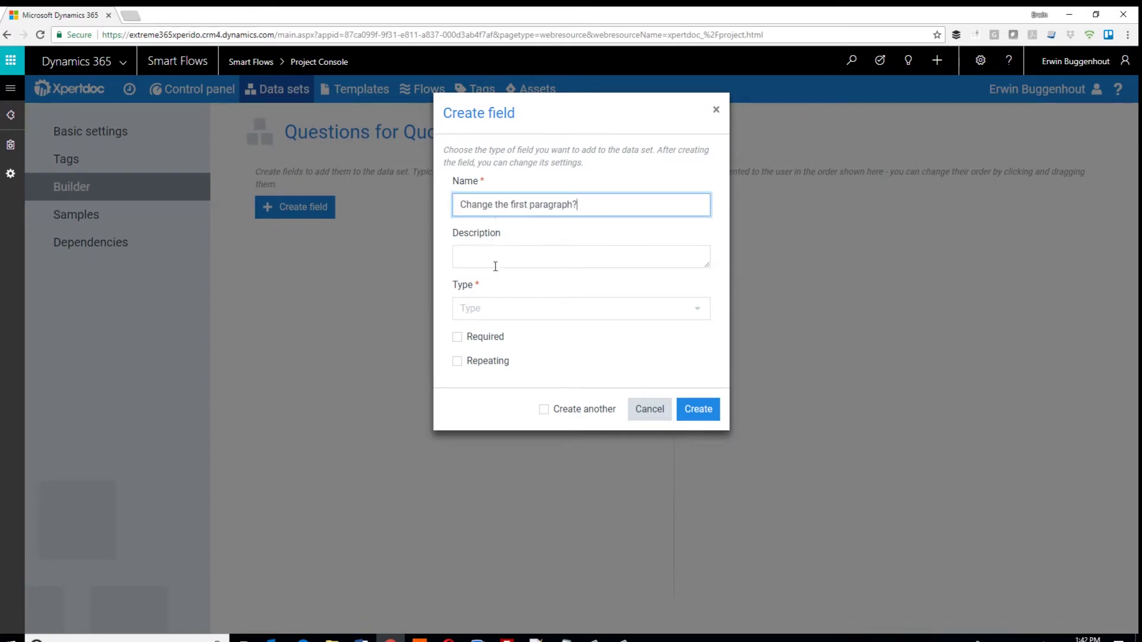
left_click(558, 310)
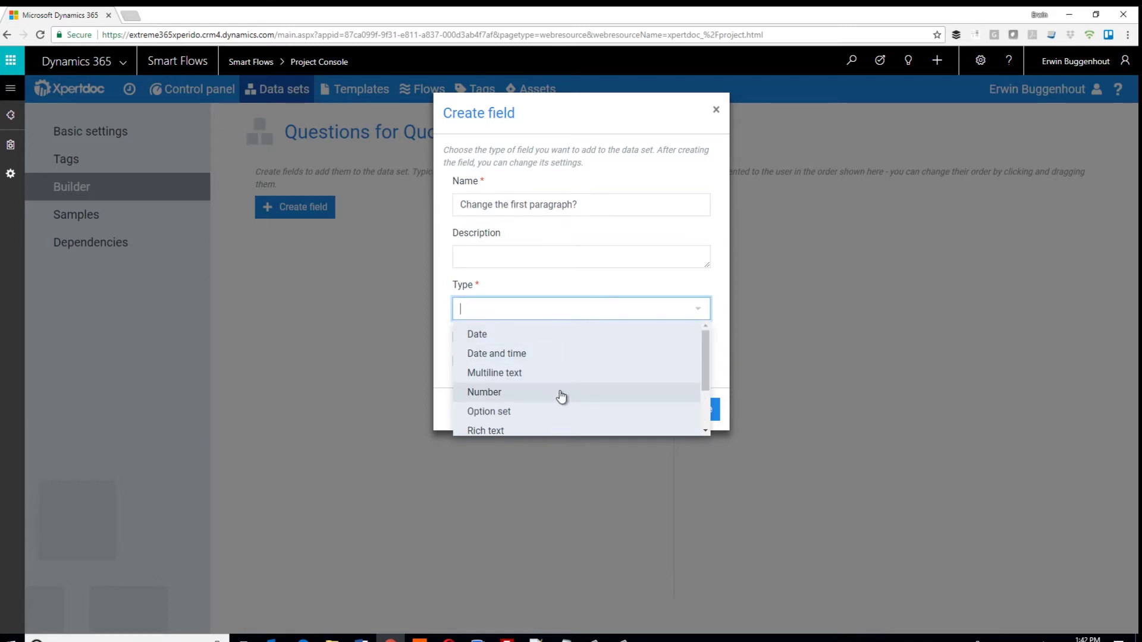
scroll(559, 395, "down", 1)
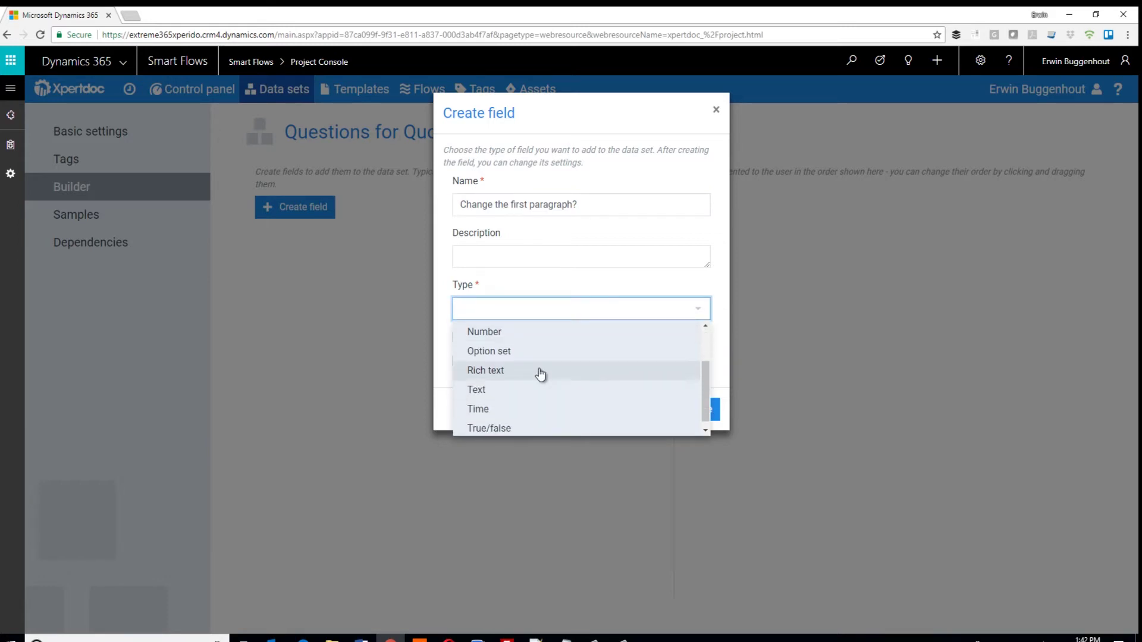
left_click(539, 369)
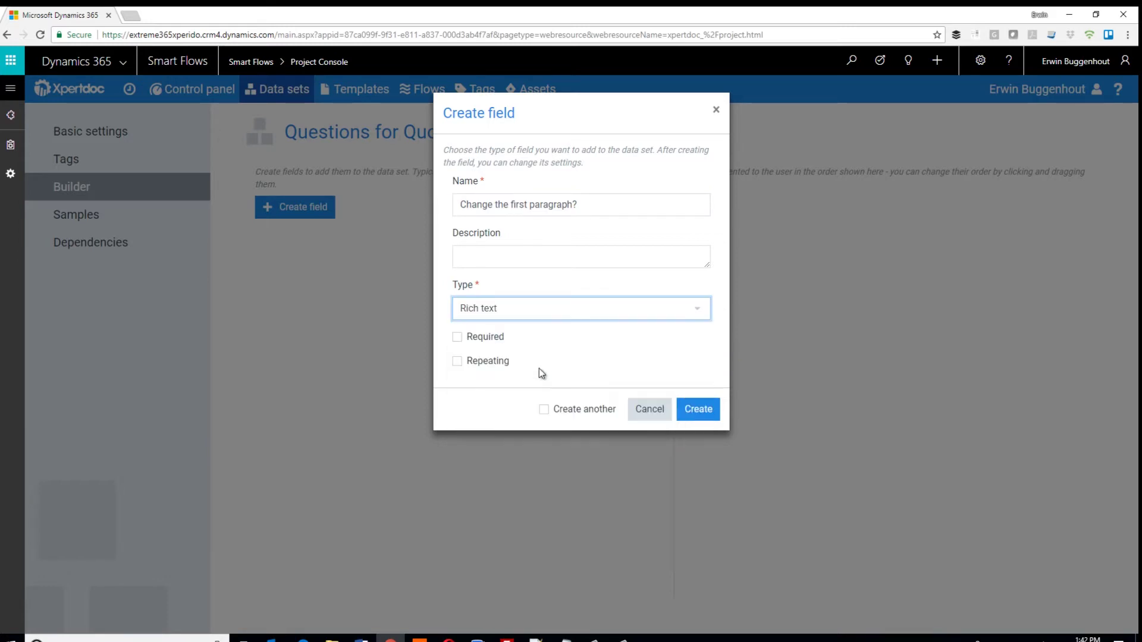
left_click(693, 409)
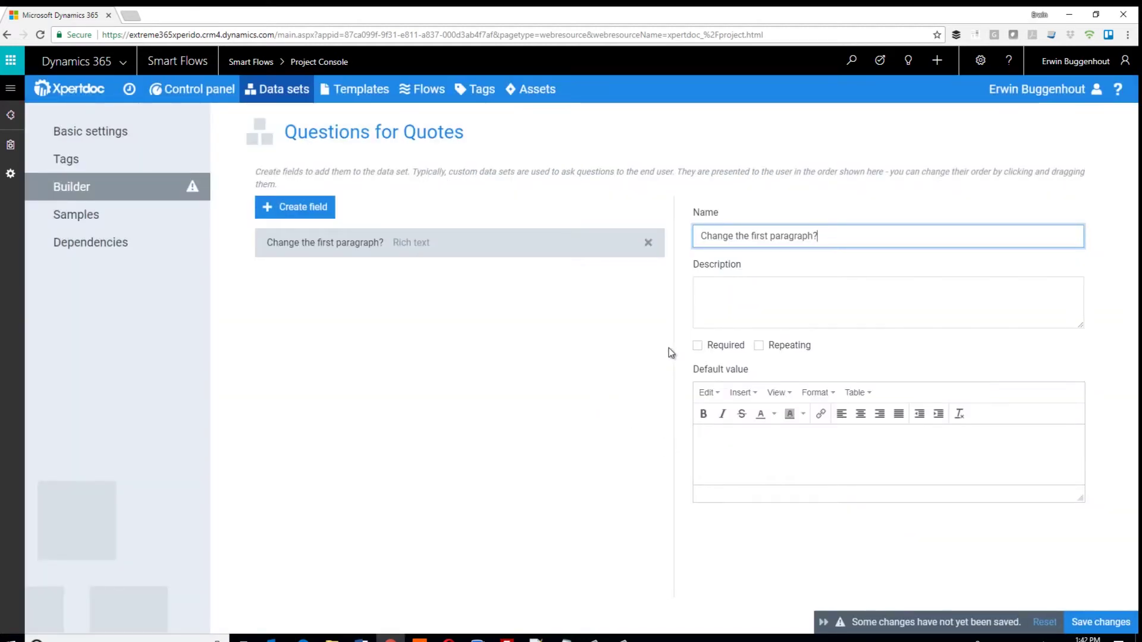
left_click(736, 303)
type("Type something in the text box (if you want to change ")
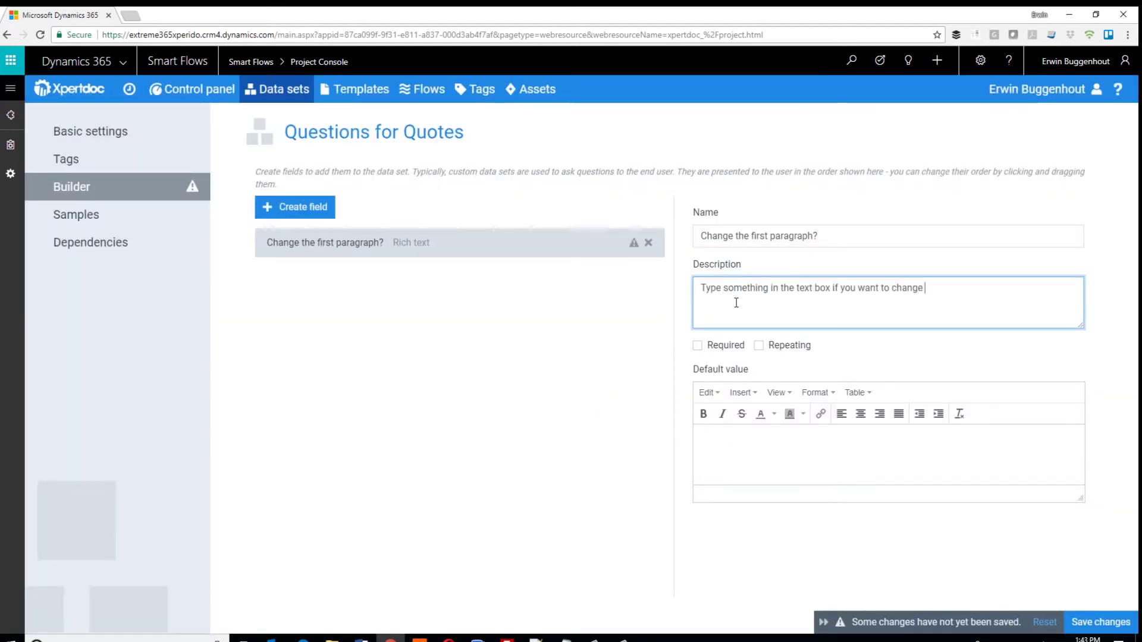
type("the first paragraph of the quote cover letter.")
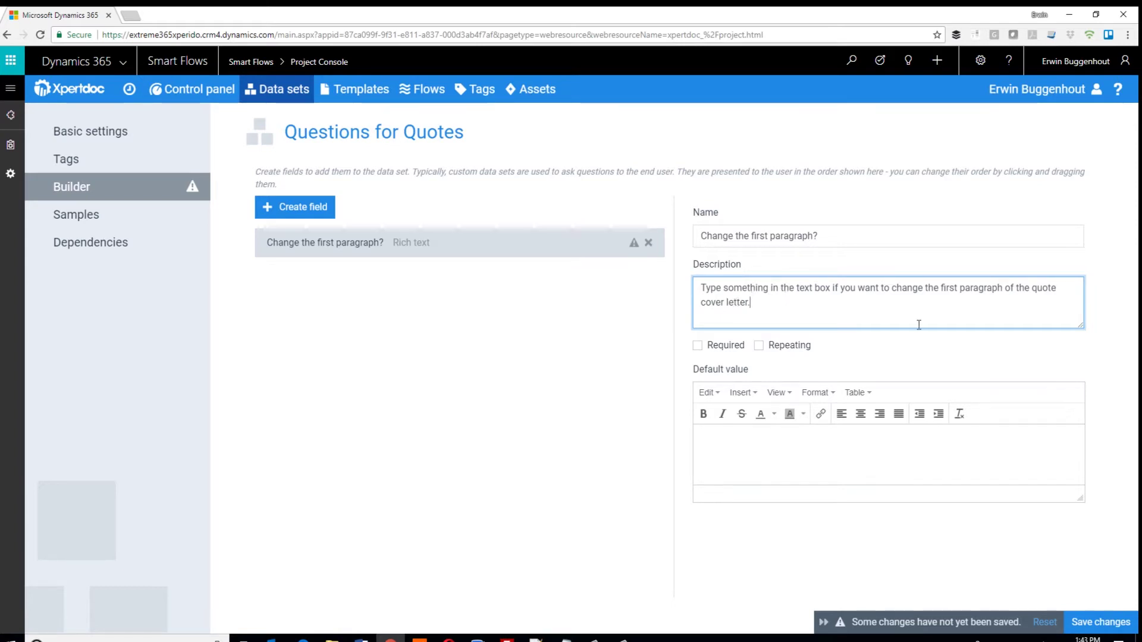
- Create a True/false field 'Include product descriptions?' and tick True by default
left_click(308, 219)
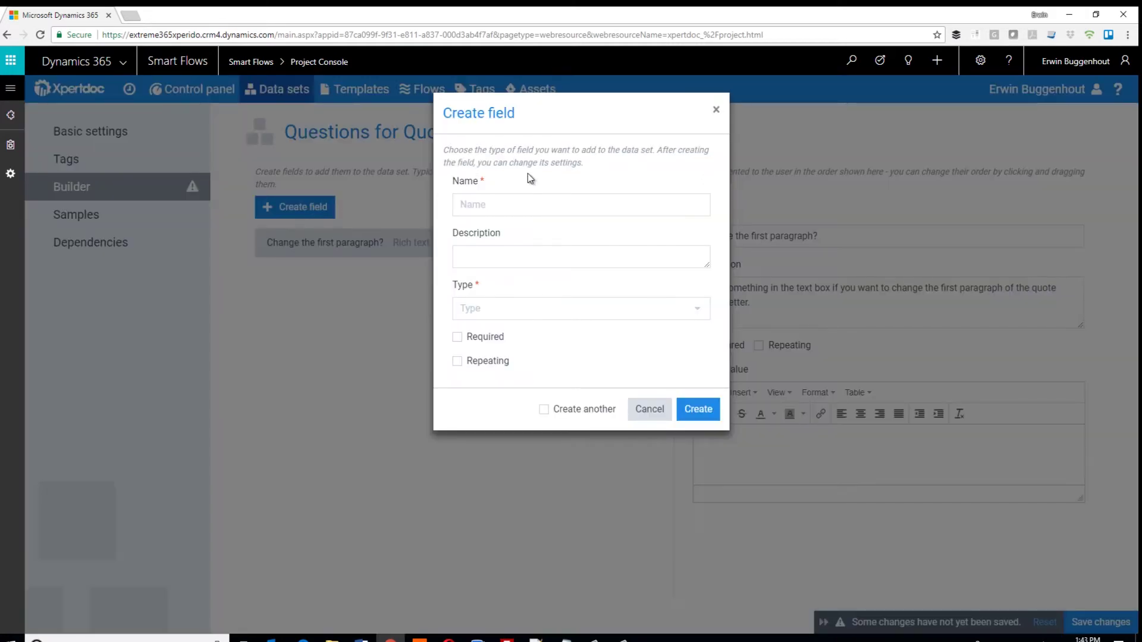
left_click(580, 205)
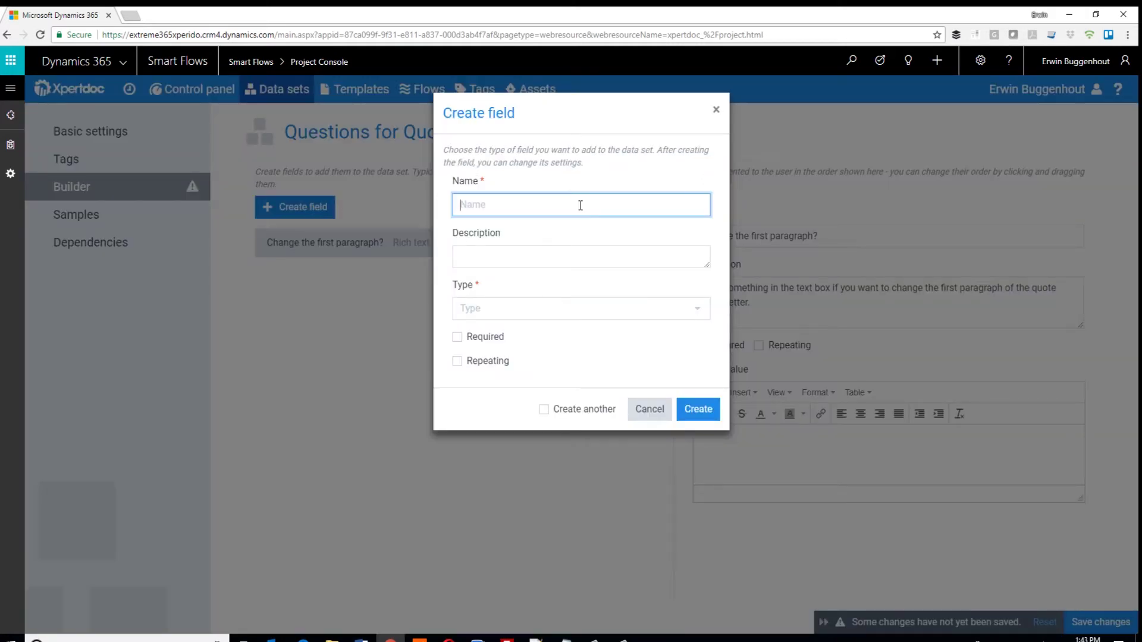
type("Include product descriptions?")
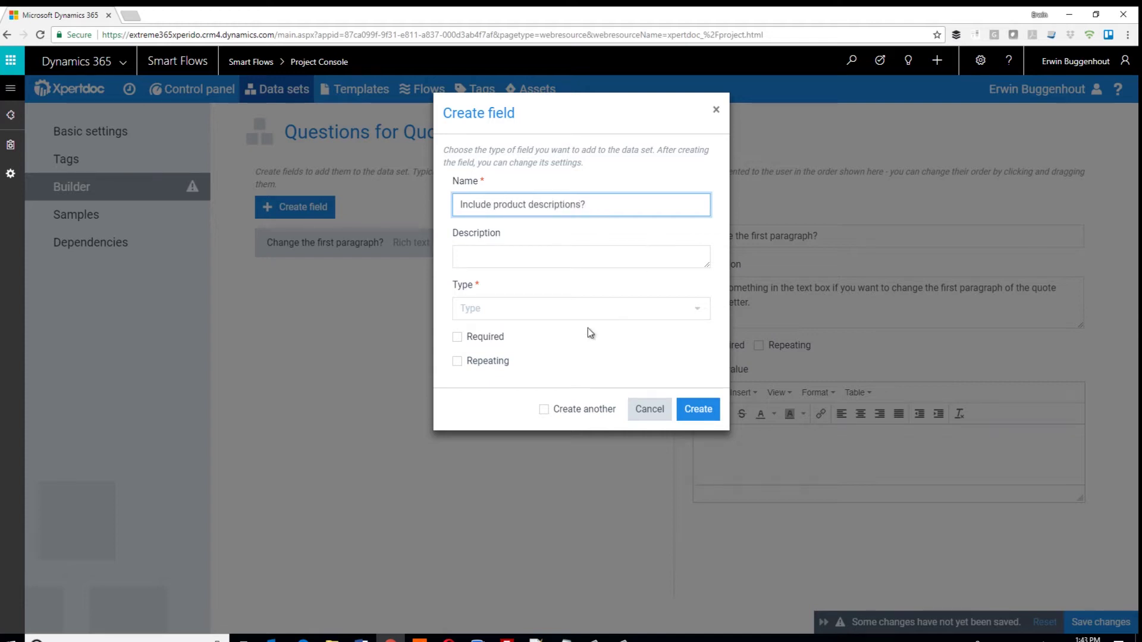
left_click(597, 308)
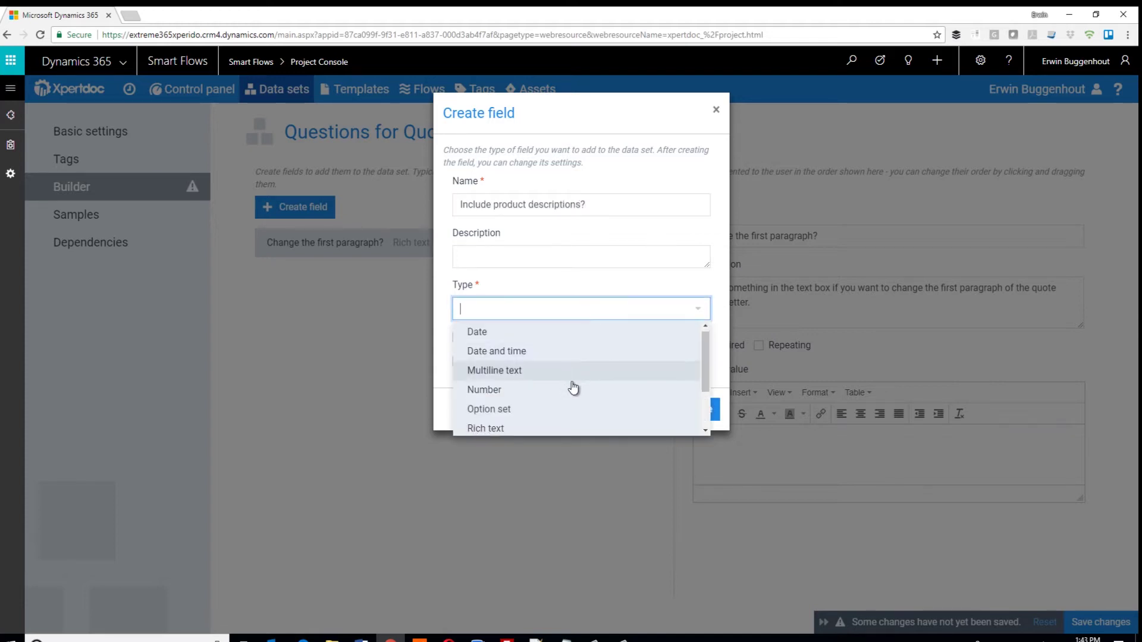
scroll(571, 386, "down", 1)
left_click(562, 428)
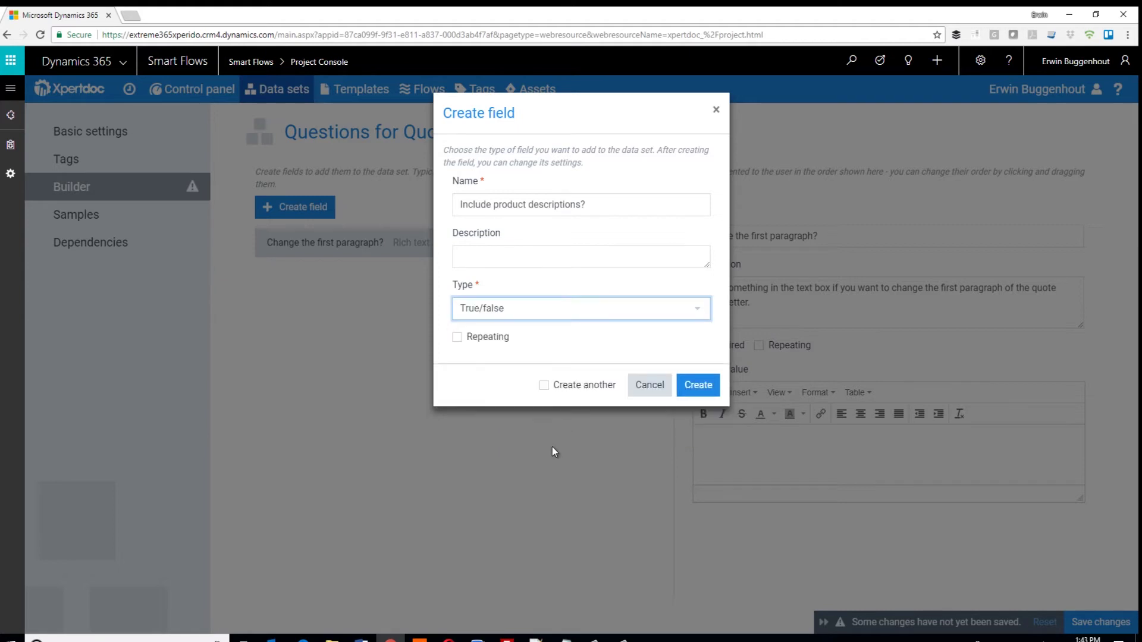
left_click(710, 384)
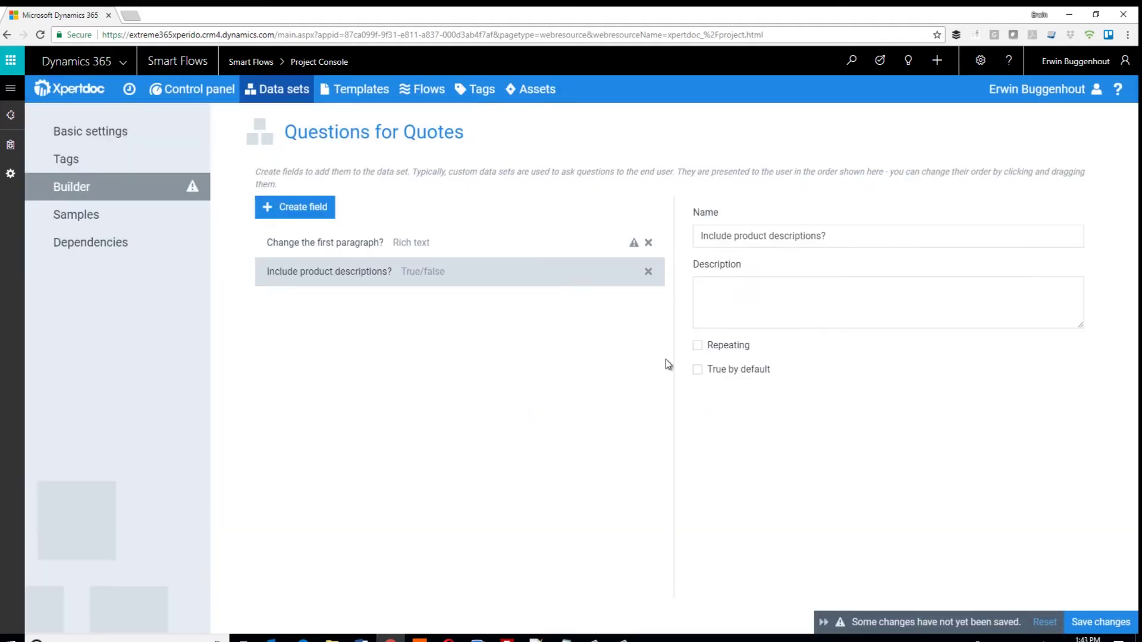
left_click(697, 369)
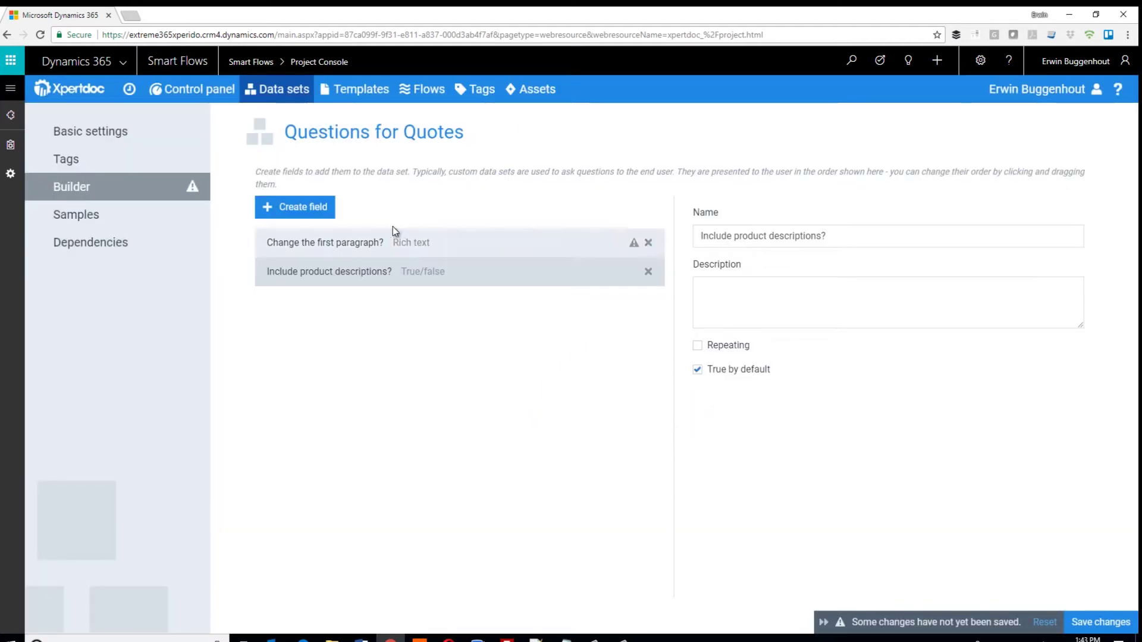
- Add an Option set field 'Choose version of the terms and conditions section'
left_click(324, 216)
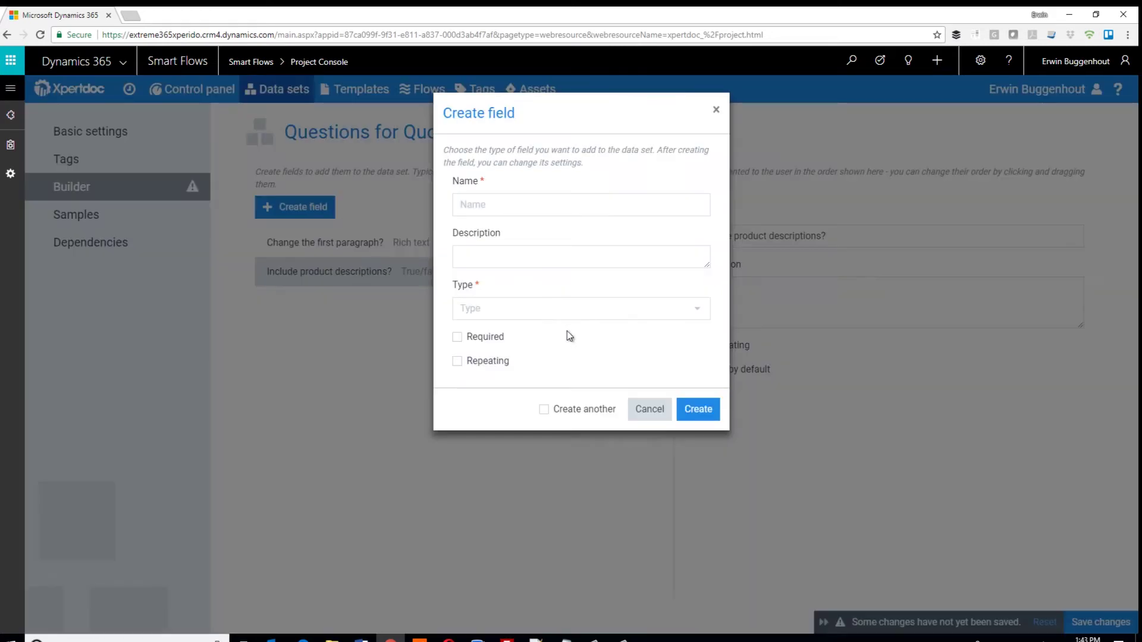
left_click(560, 205)
type("C")
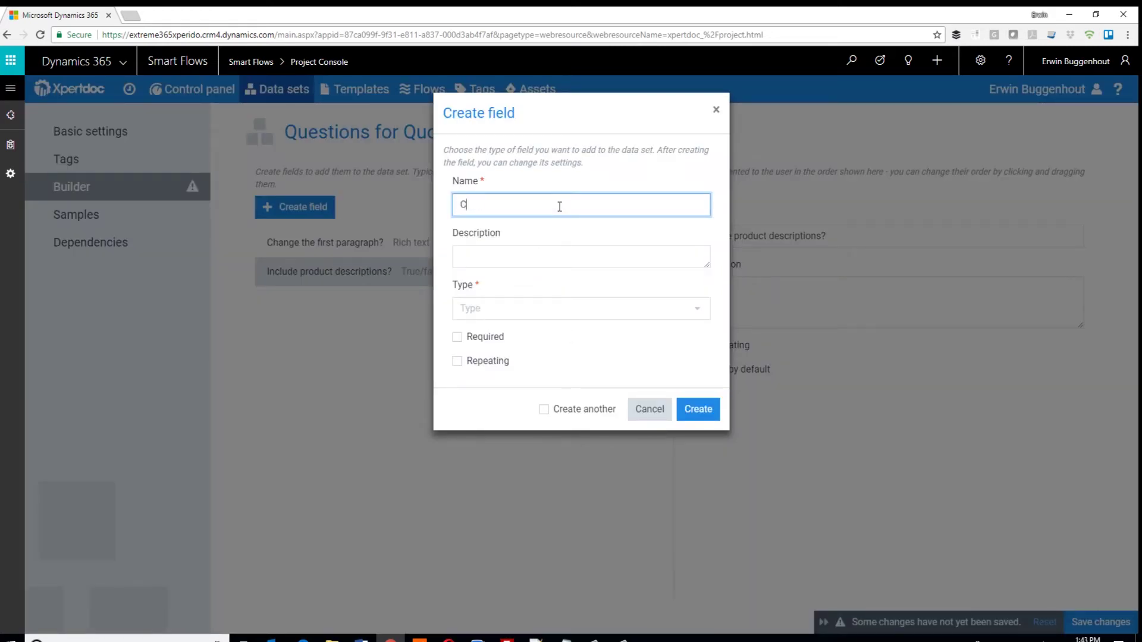
type("hoose version of the terms and conditions section")
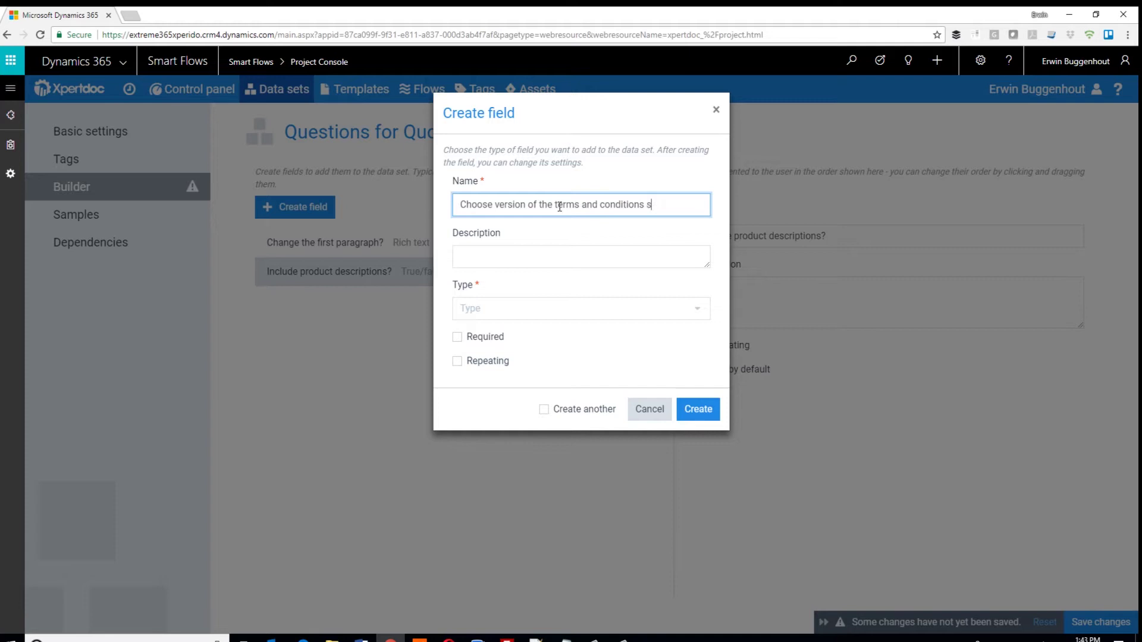
left_click(696, 319)
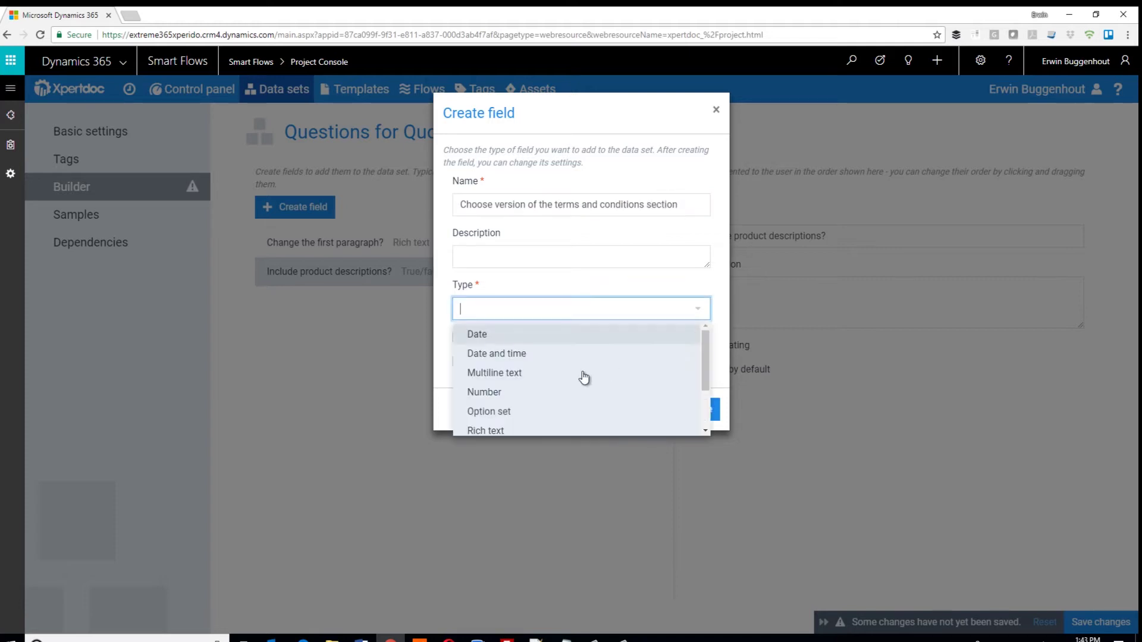
scroll(523, 380, "down", 2)
left_click(534, 351)
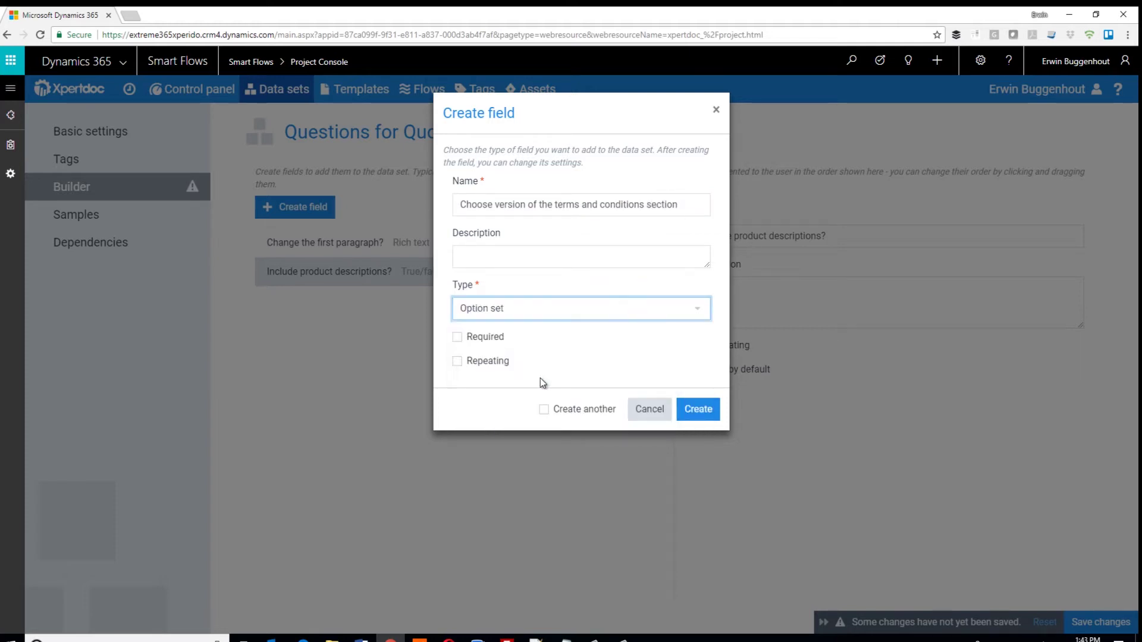
left_click(700, 416)
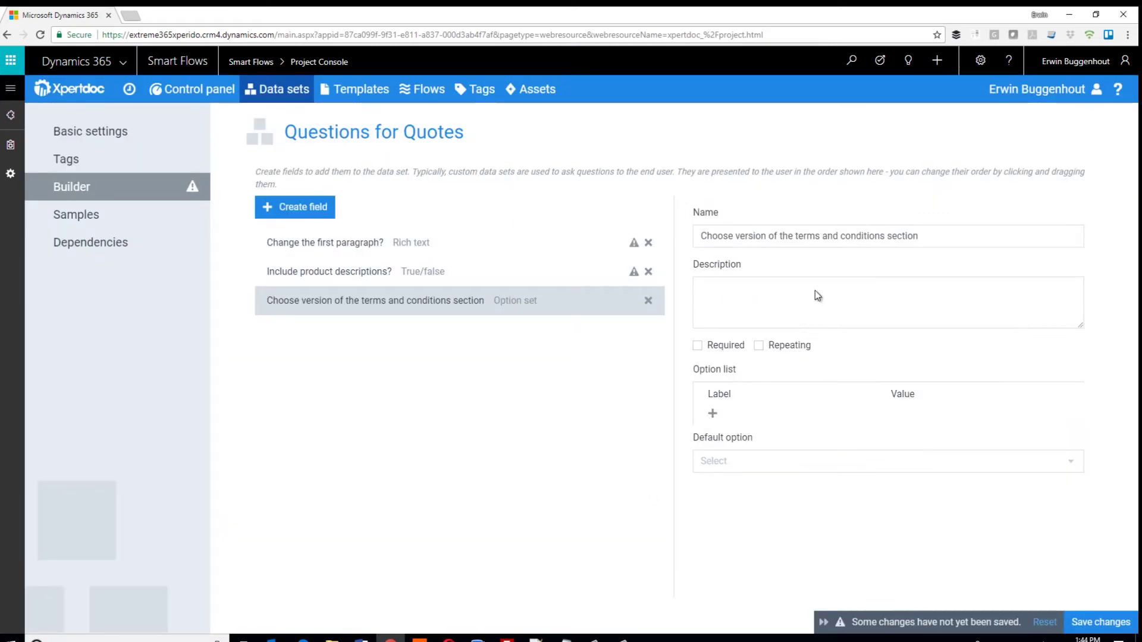
- Add options Short Version, Medium Version and Long Version, each with matching label and value
left_click(713, 413)
left_click(741, 422)
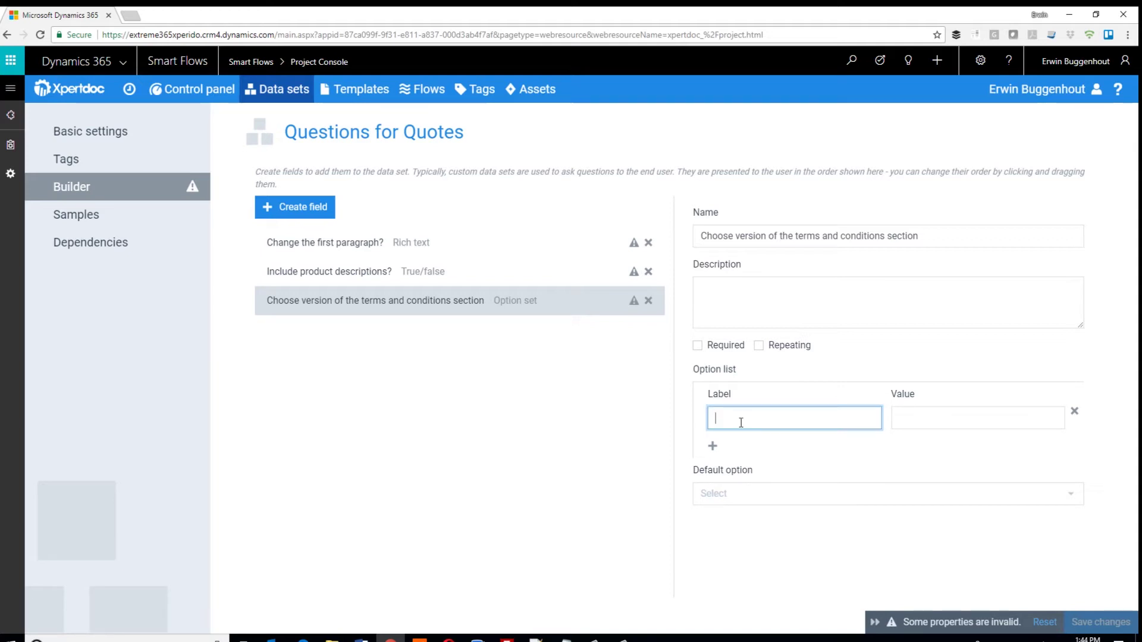
type("Short Version")
key("Tab")
type("Short Version")
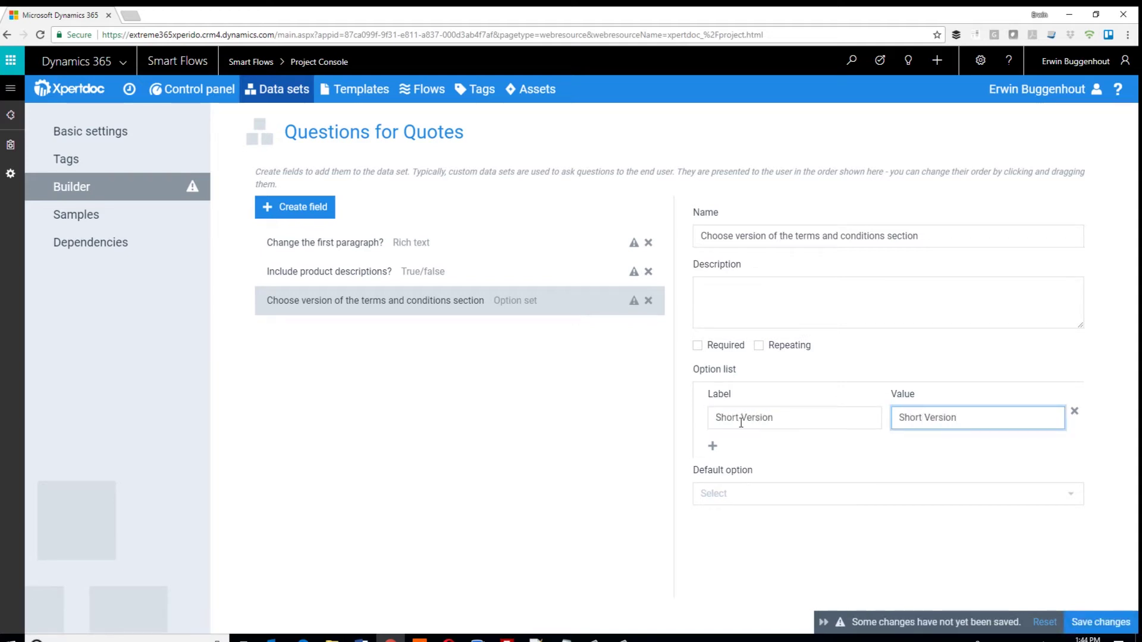
left_click(712, 446)
left_click(740, 454)
type("Medium Version")
key("Tab")
type("Medium Version")
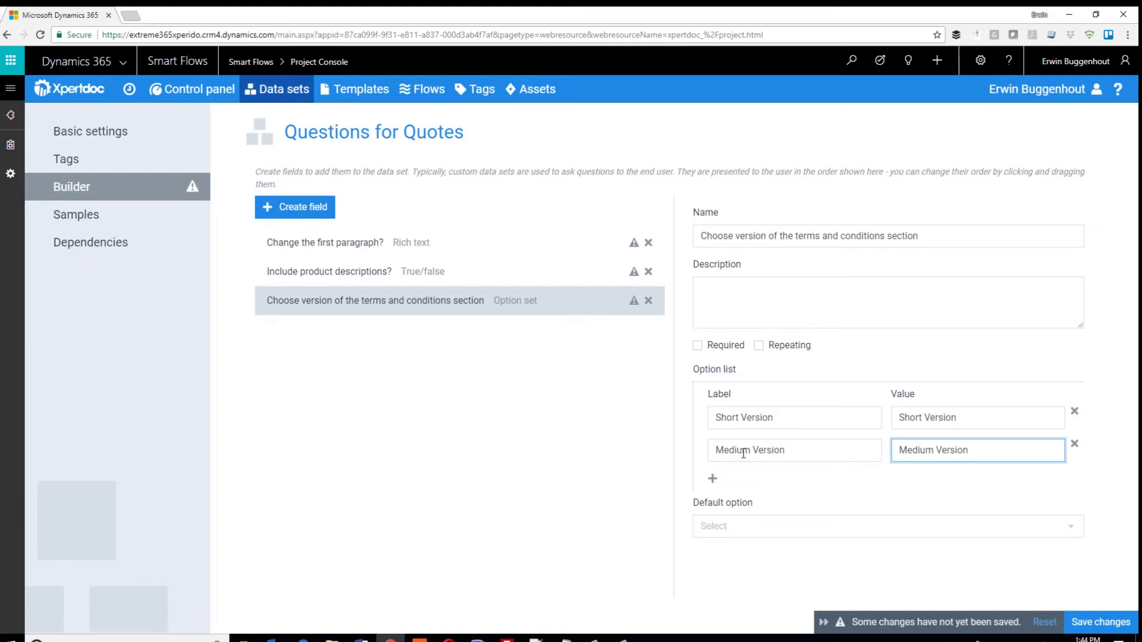
left_click(713, 478)
left_click(740, 483)
type("Long Version")
key("Tab")
type("Long Version")
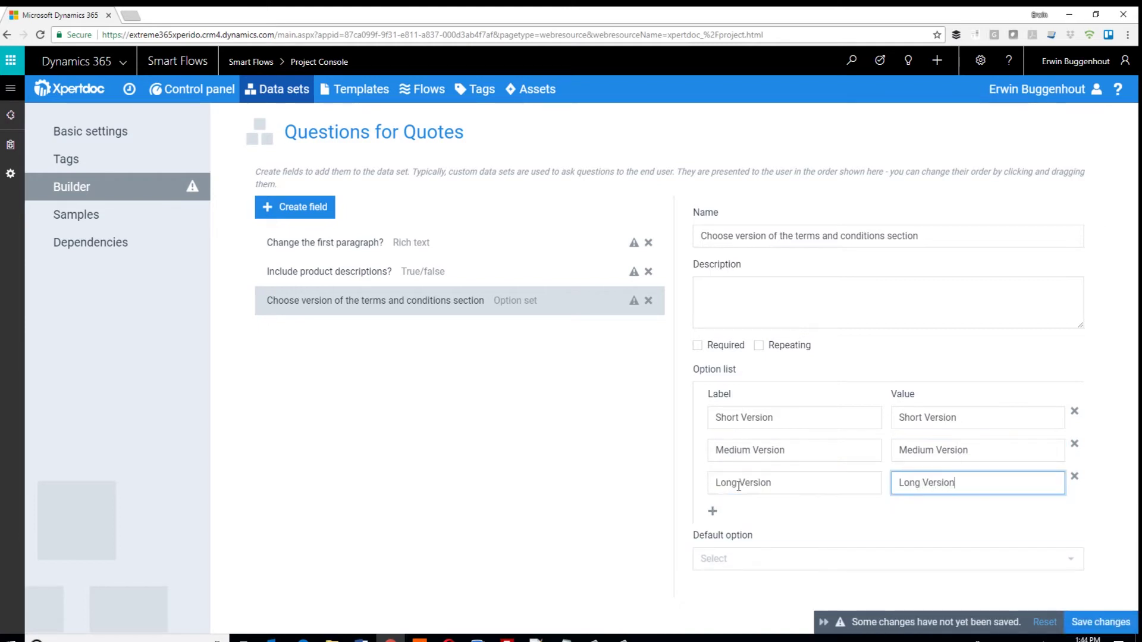
- Set Long Version as the default option and save the data set
left_click(761, 567)
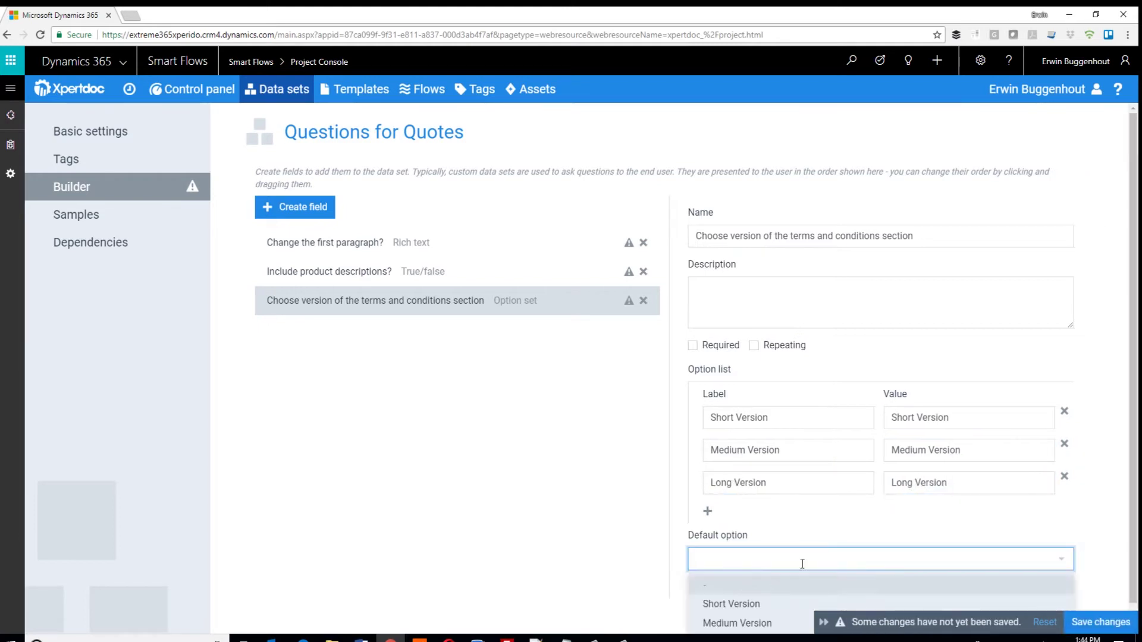
scroll(797, 589, "down", 1)
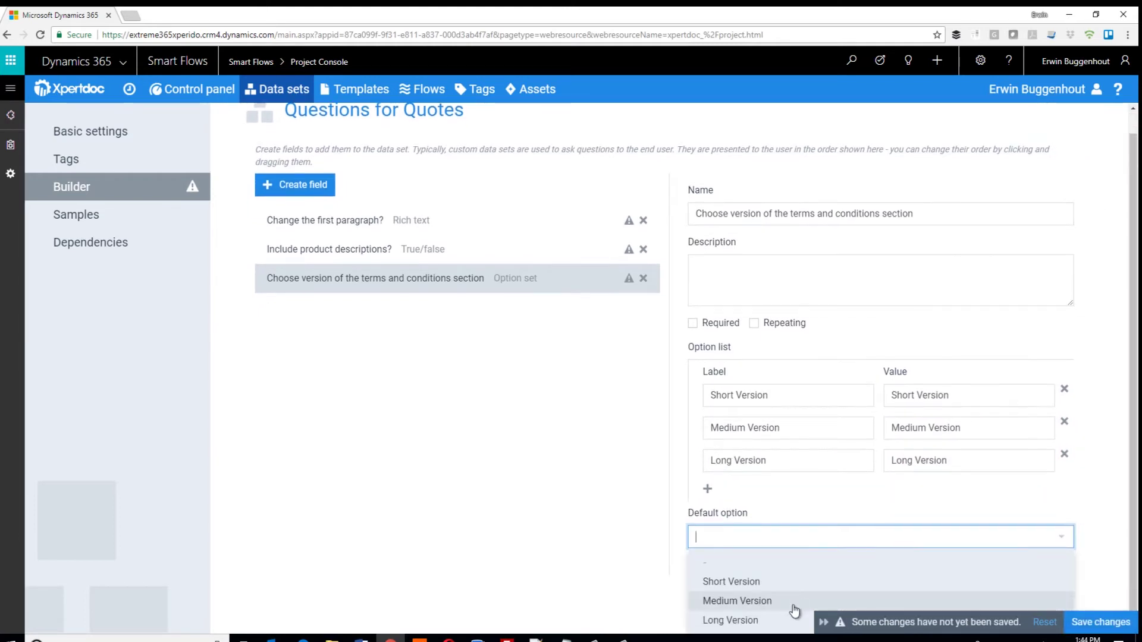
left_click(754, 619)
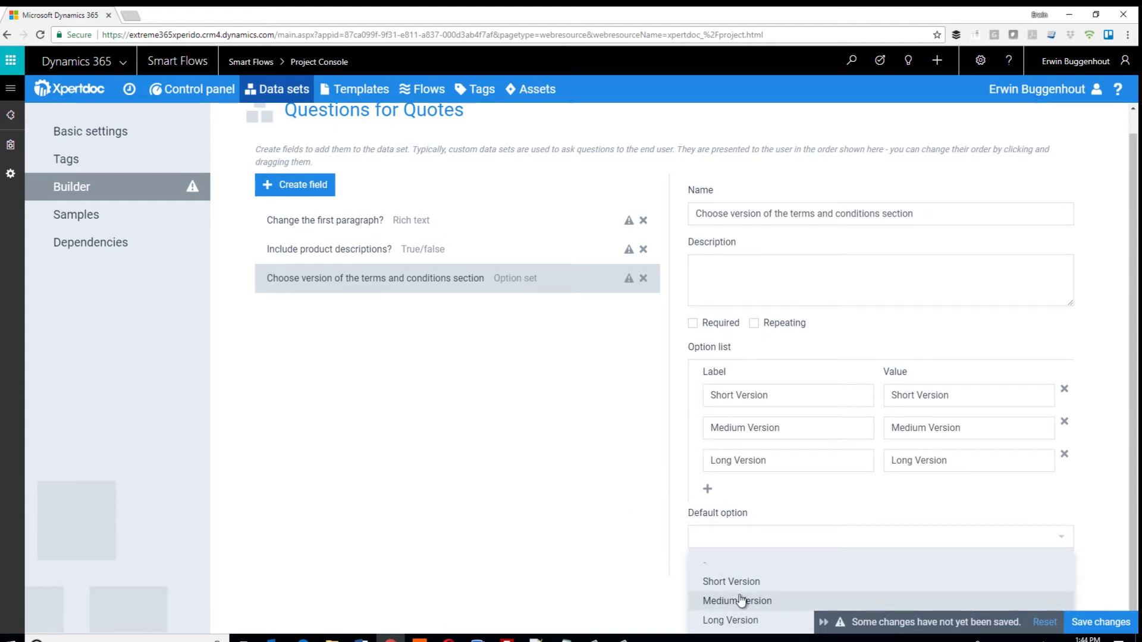
left_click(732, 620)
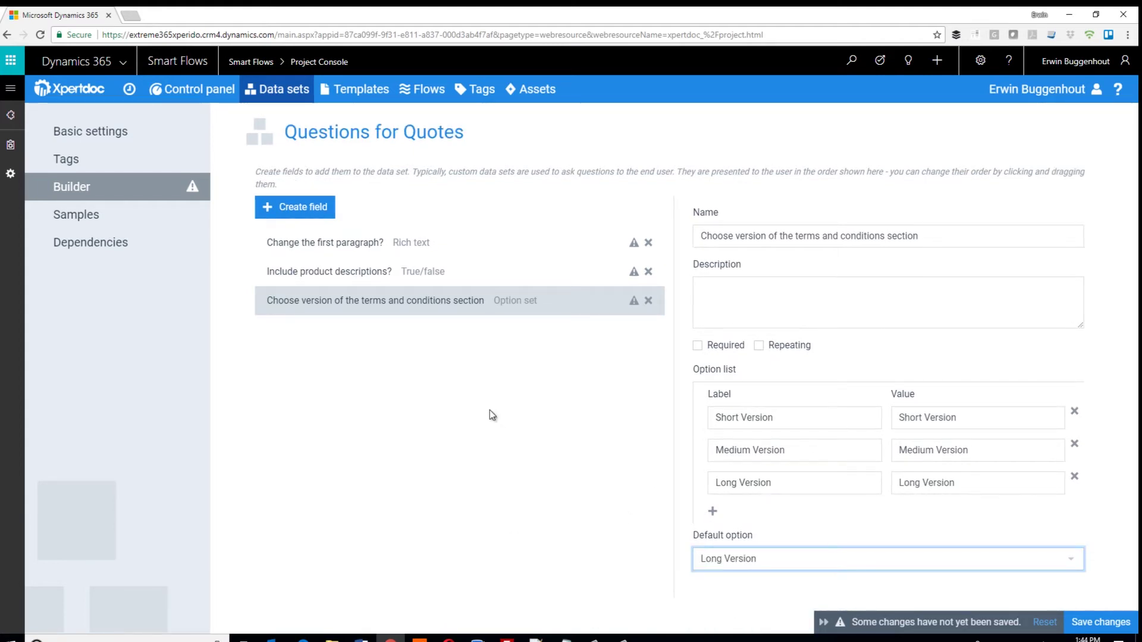
left_click(1100, 622)
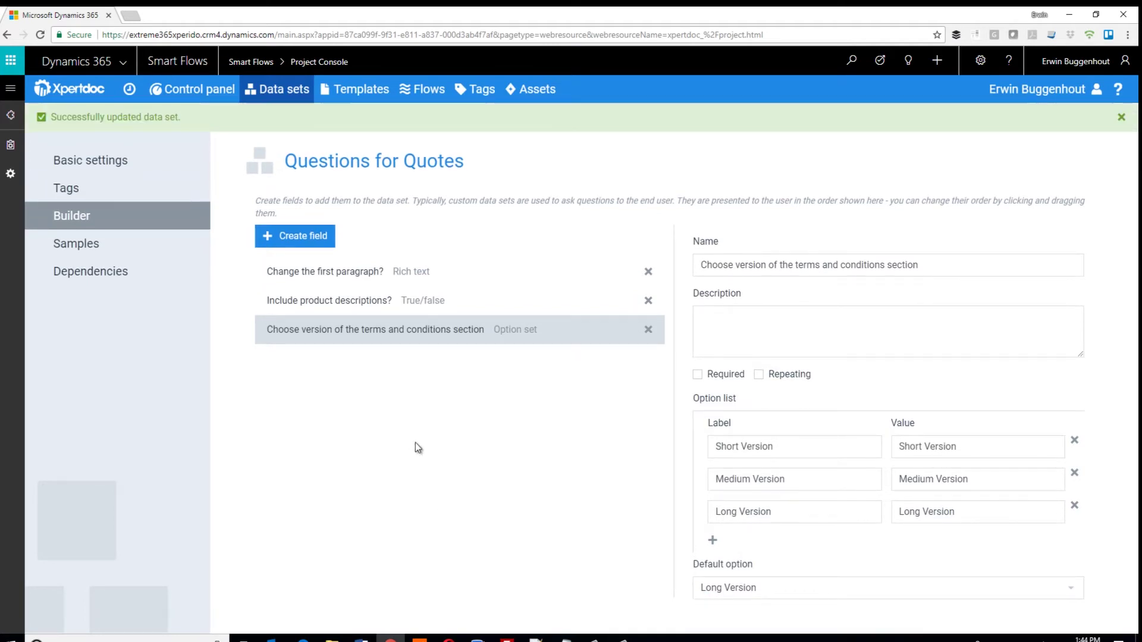
- Create Sample1 with first paragraph 'Happy to send you this quotation.' and Short Version terms
left_click(95, 245)
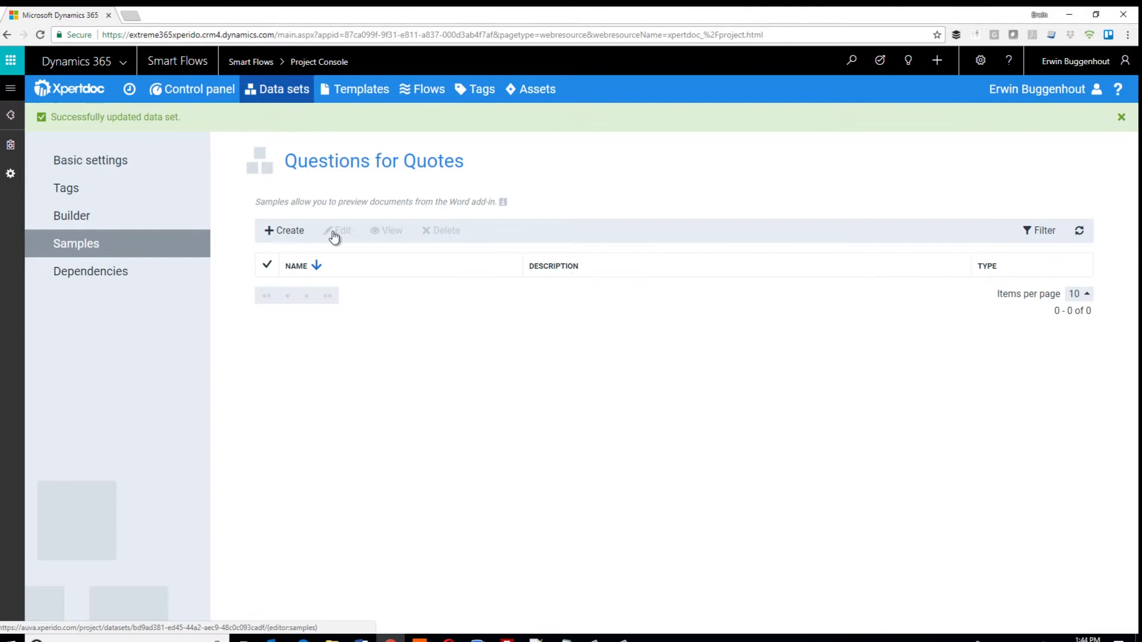
left_click(290, 230)
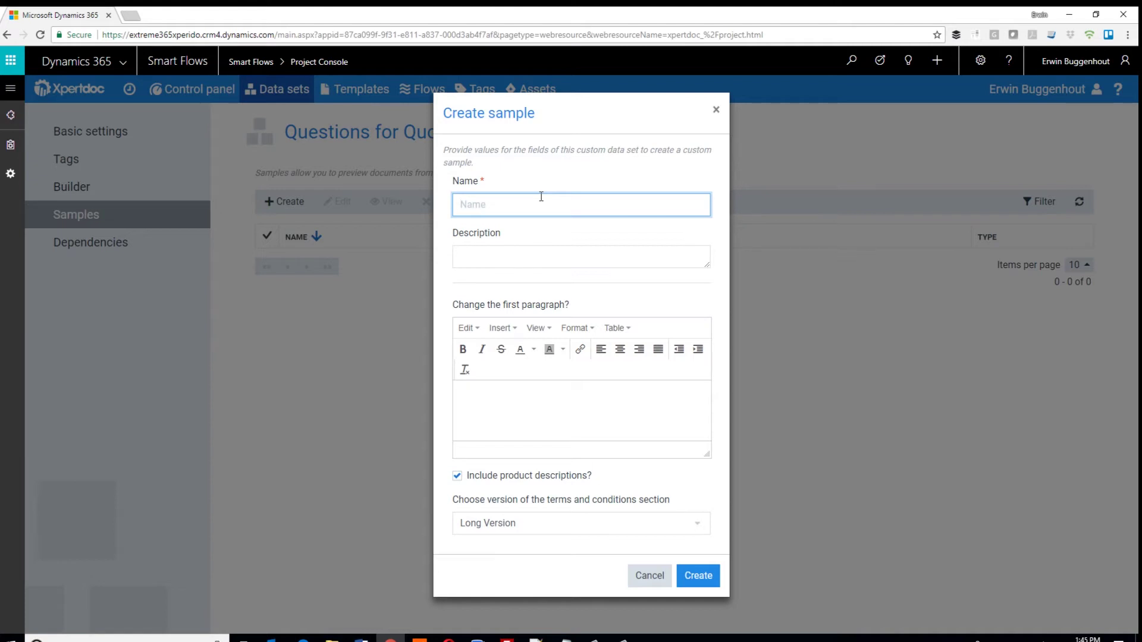
type("Sample1")
left_click(540, 392)
type("Happy to ")
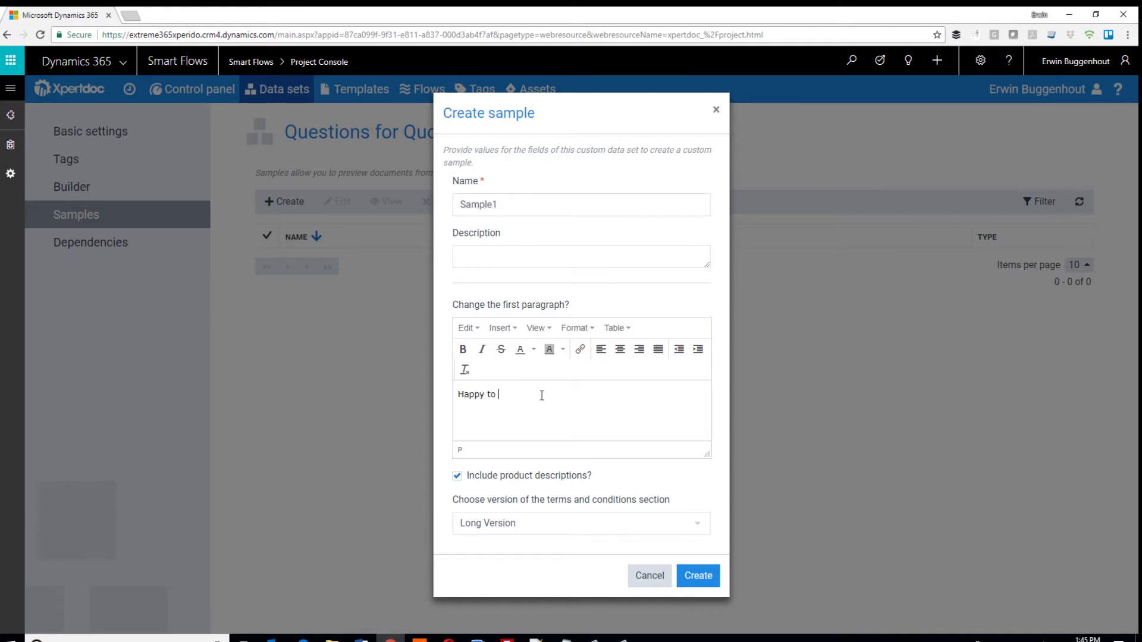
type("send you this quotation.")
left_click(488, 523)
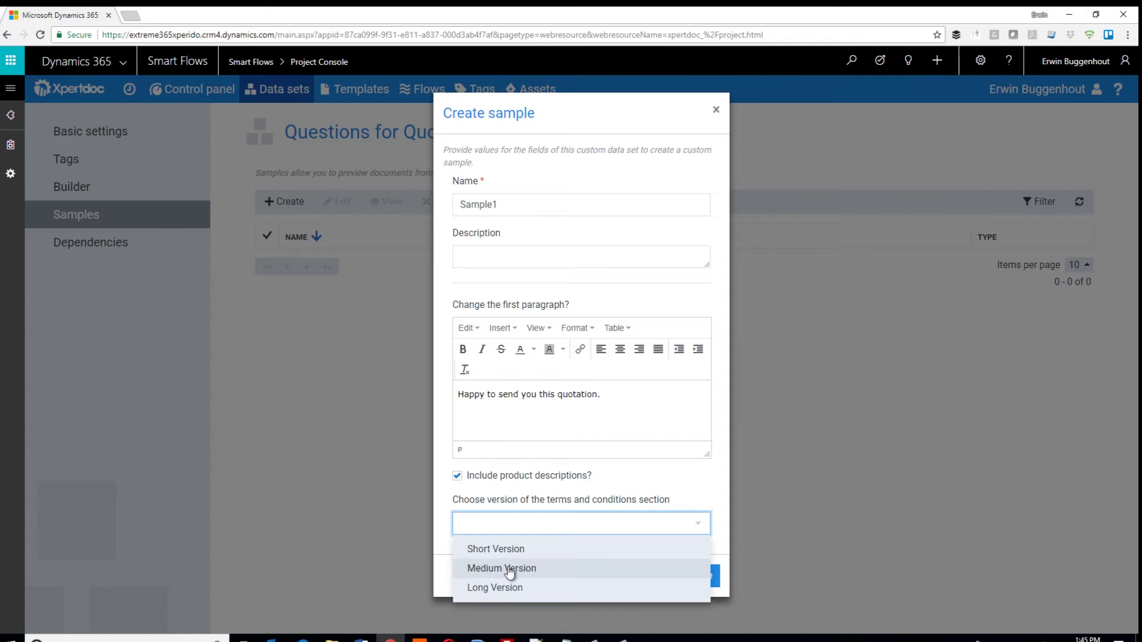
left_click(514, 549)
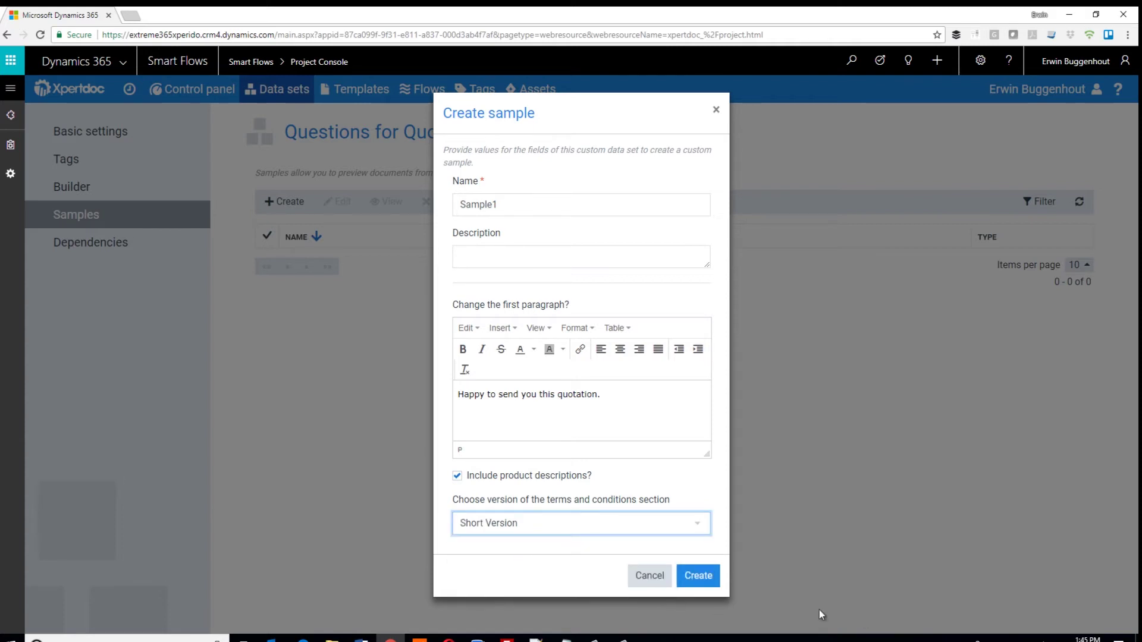
left_click(699, 577)
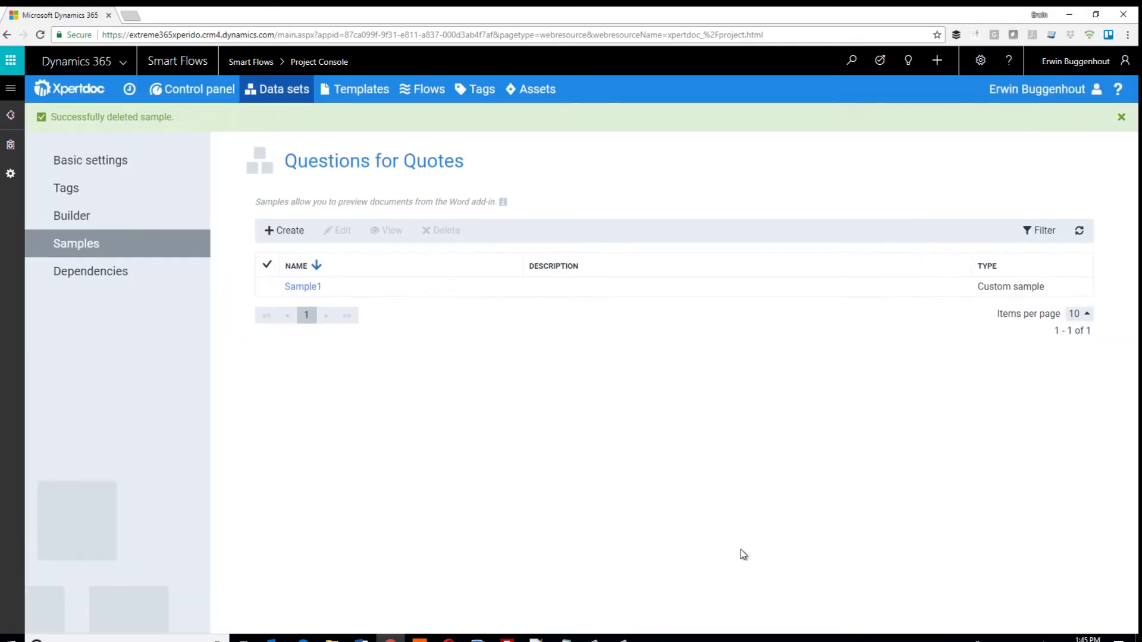
- Create 'Sample 2' without product descriptions, using Short Version terms, with a matching description
left_click(286, 231)
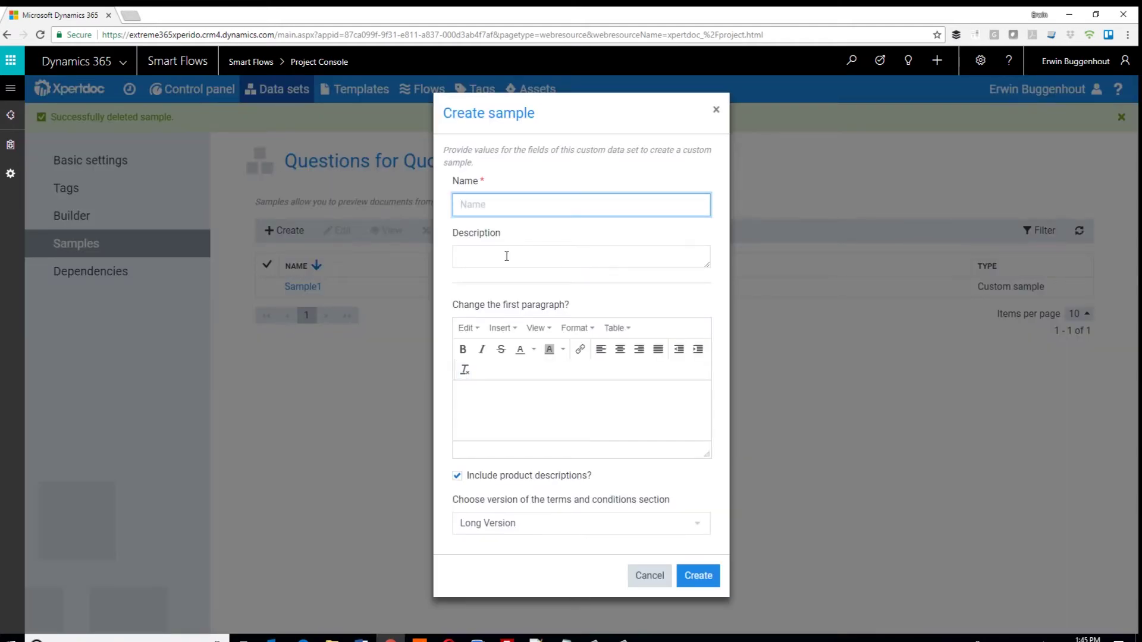
left_click(461, 485)
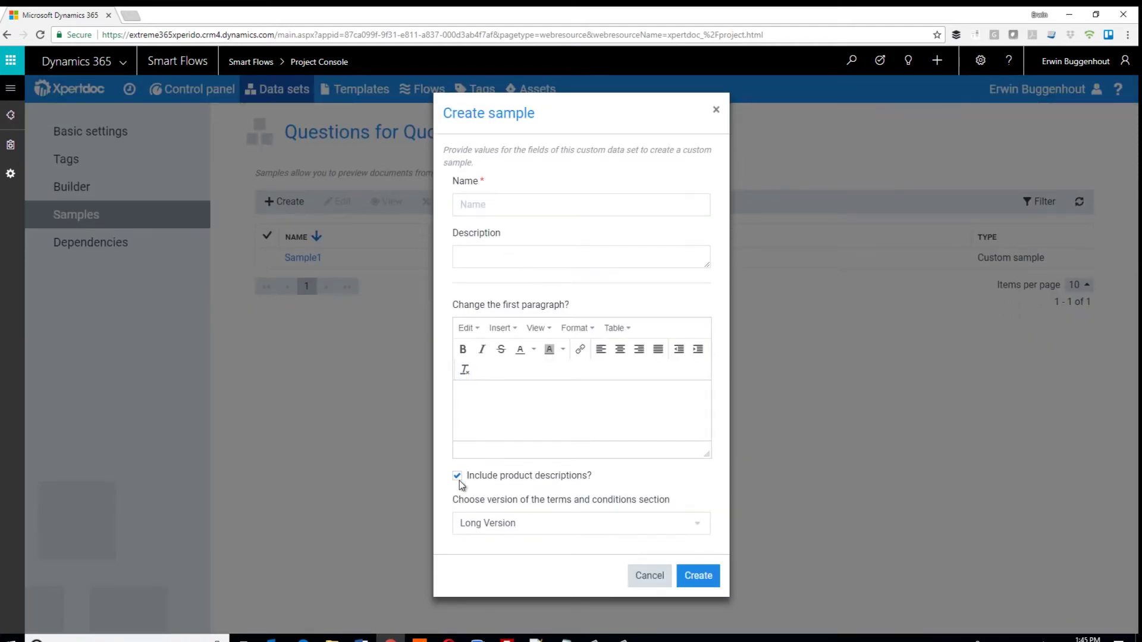
left_click(457, 478)
left_click(492, 527)
left_click(502, 555)
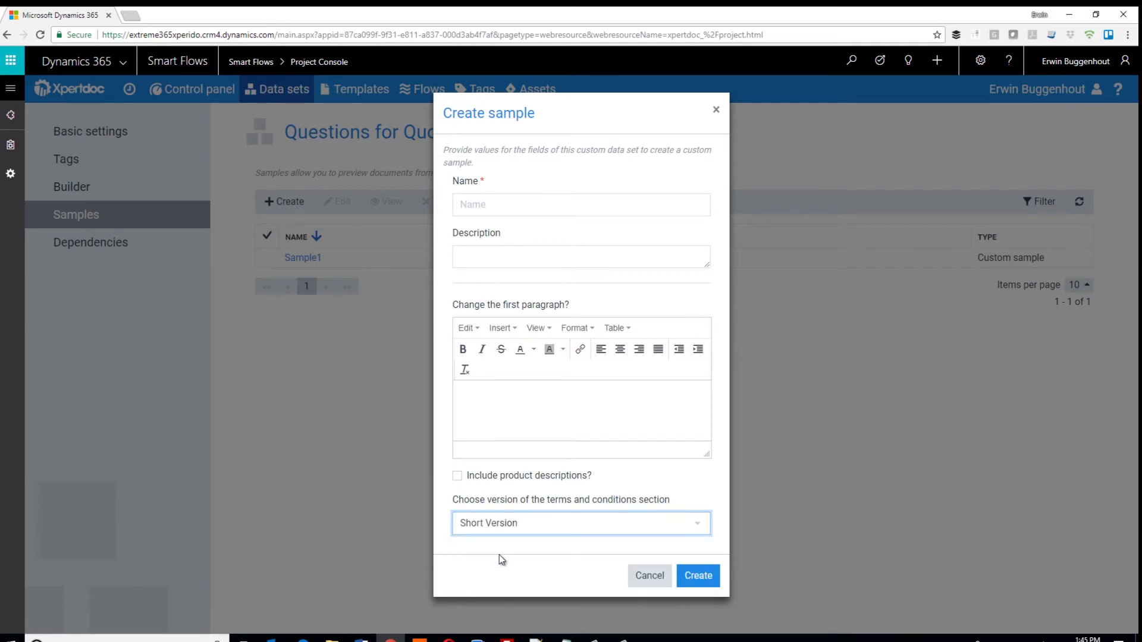
left_click(527, 209)
type("Sample 2")
left_click(518, 259)
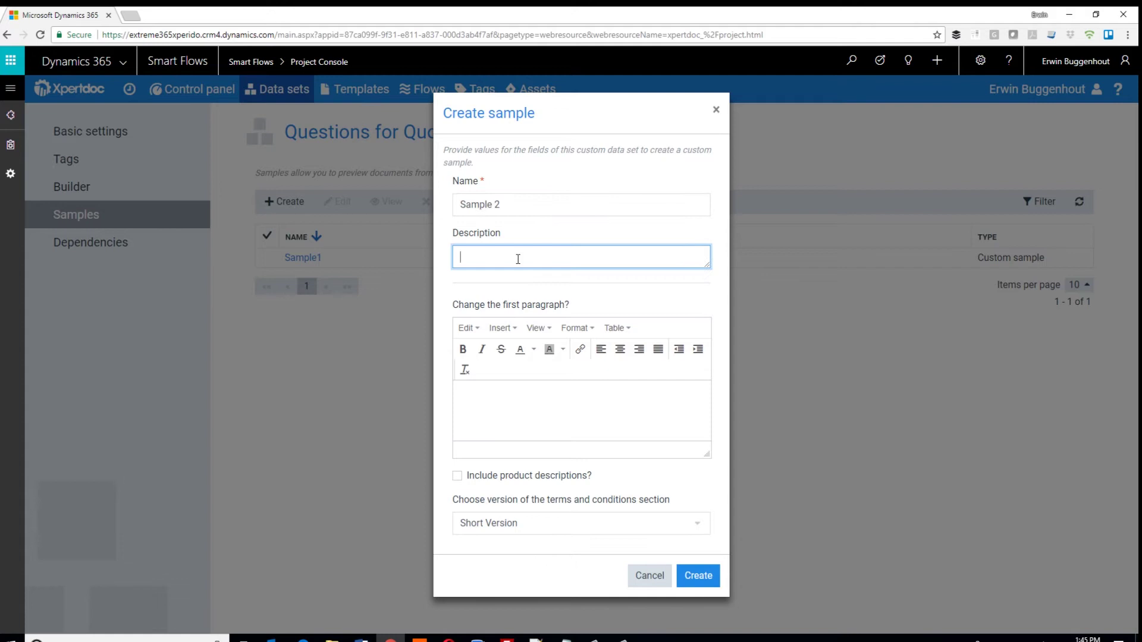
type("No different first paragraph, no prod descriptions, ")
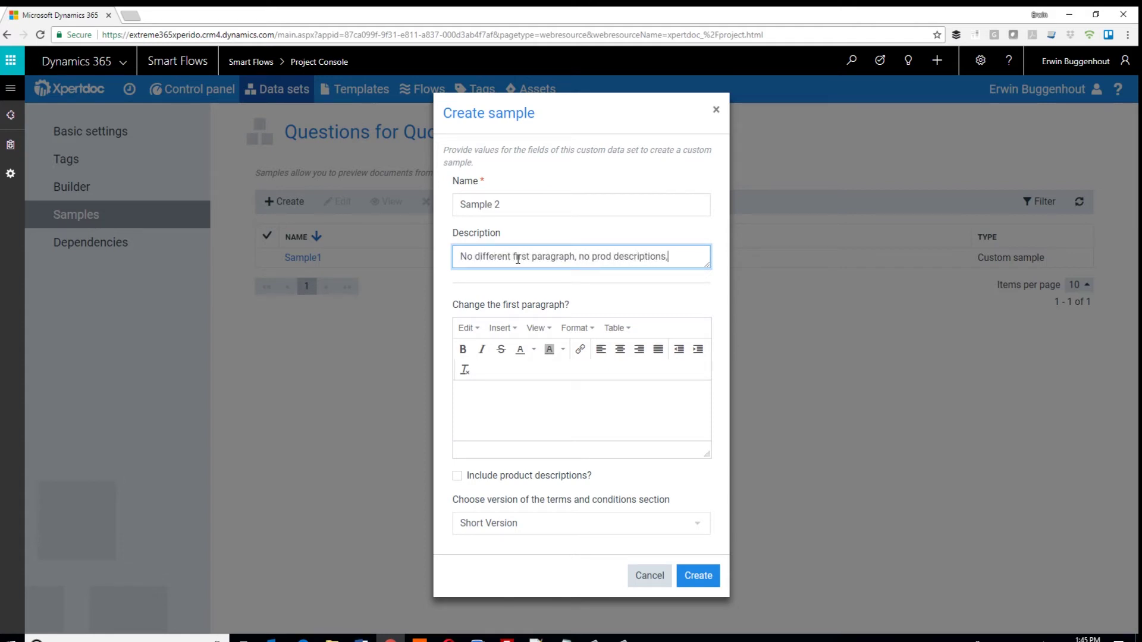
type("short version")
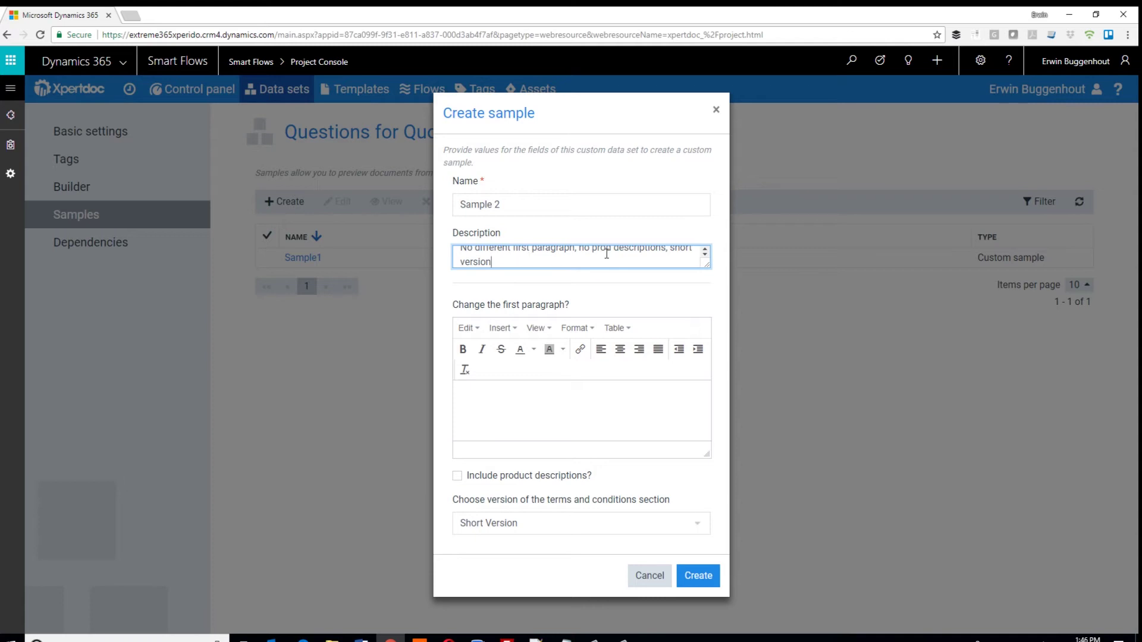
left_click(696, 576)
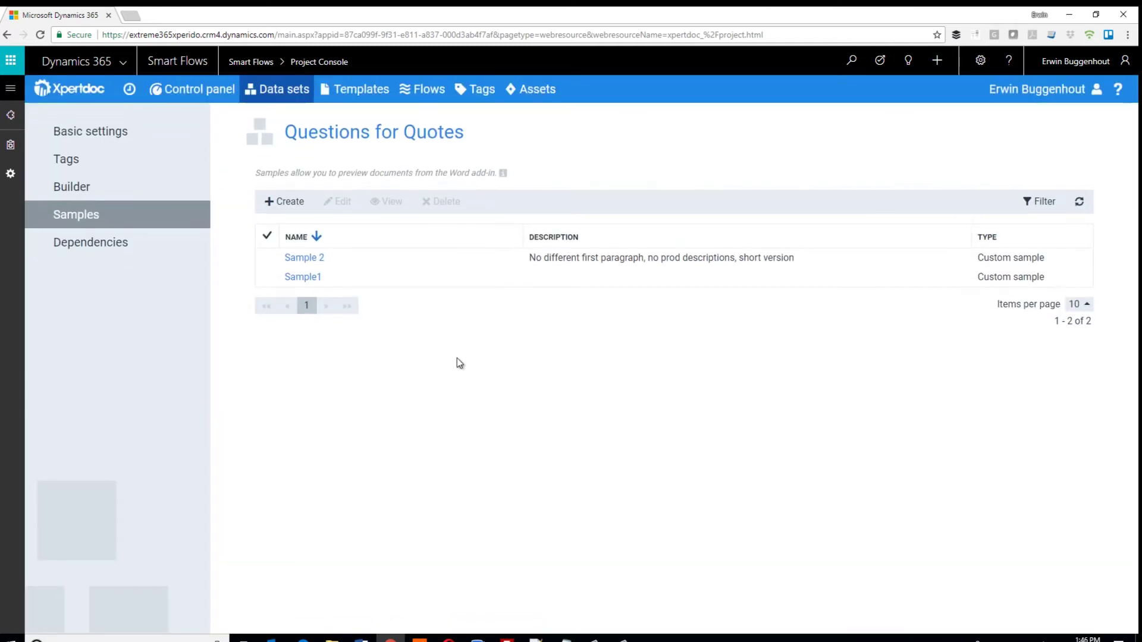
- Create the Schema data set 'Product Data' from Products.xsd, using products as root element
left_click(296, 90)
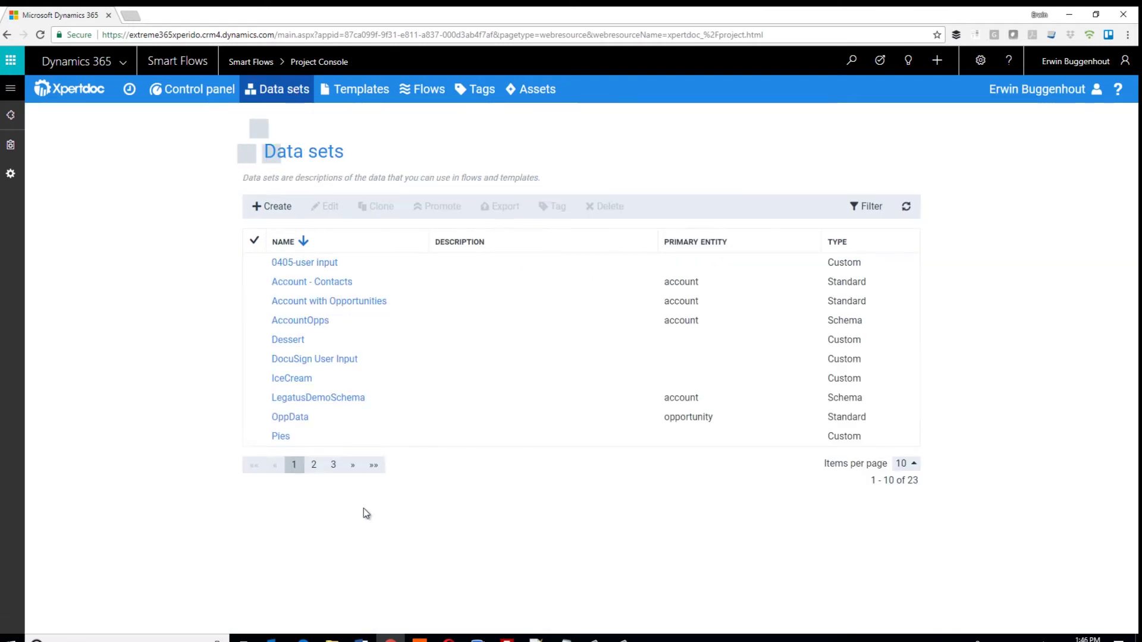
left_click(275, 206)
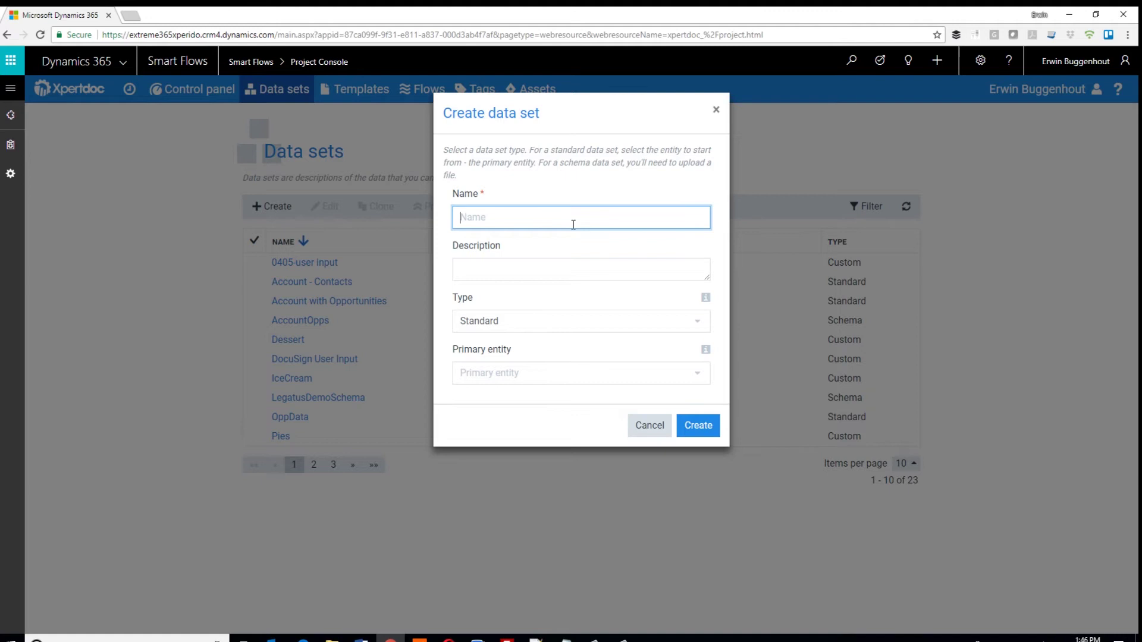
type("Product Data")
left_click(591, 321)
left_click(582, 388)
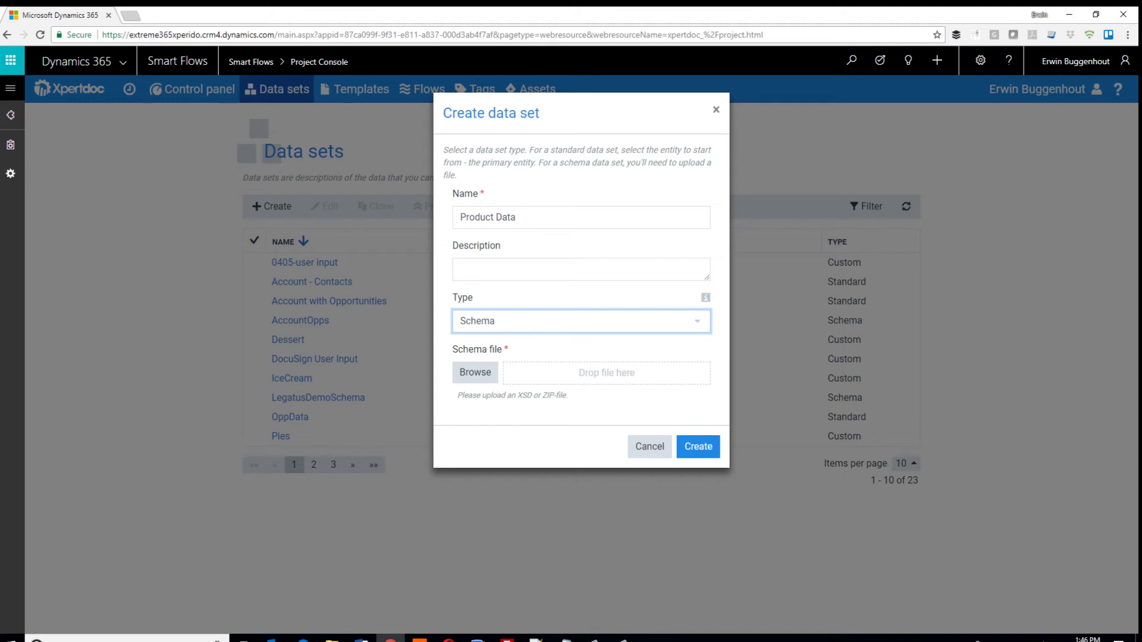
key("alt+Tab")
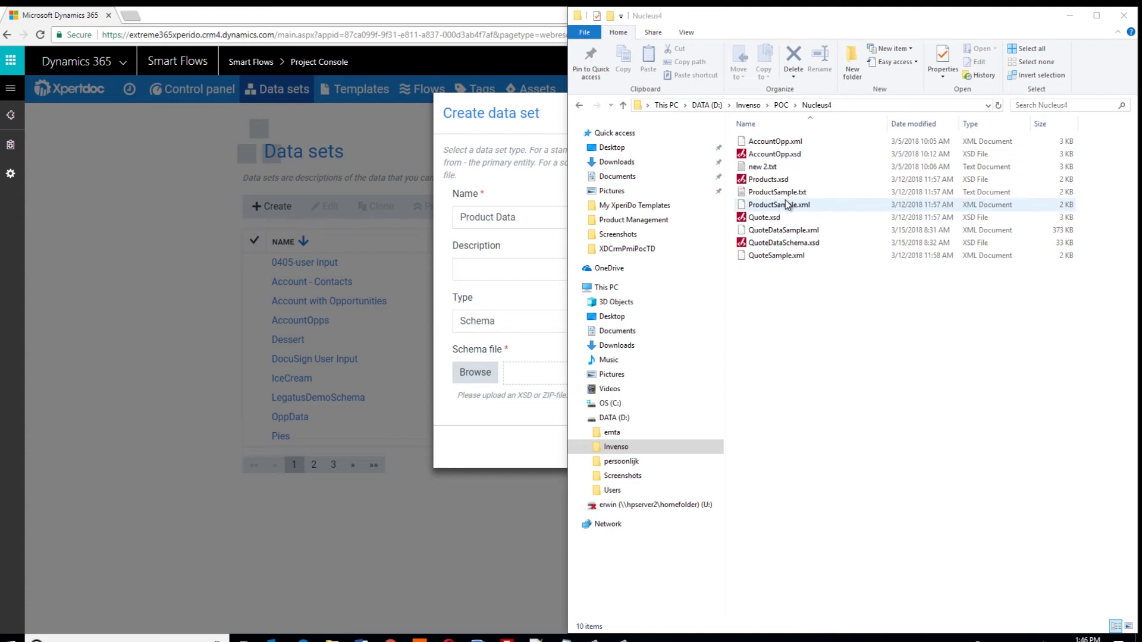
left_click_drag(784, 179, 554, 384)
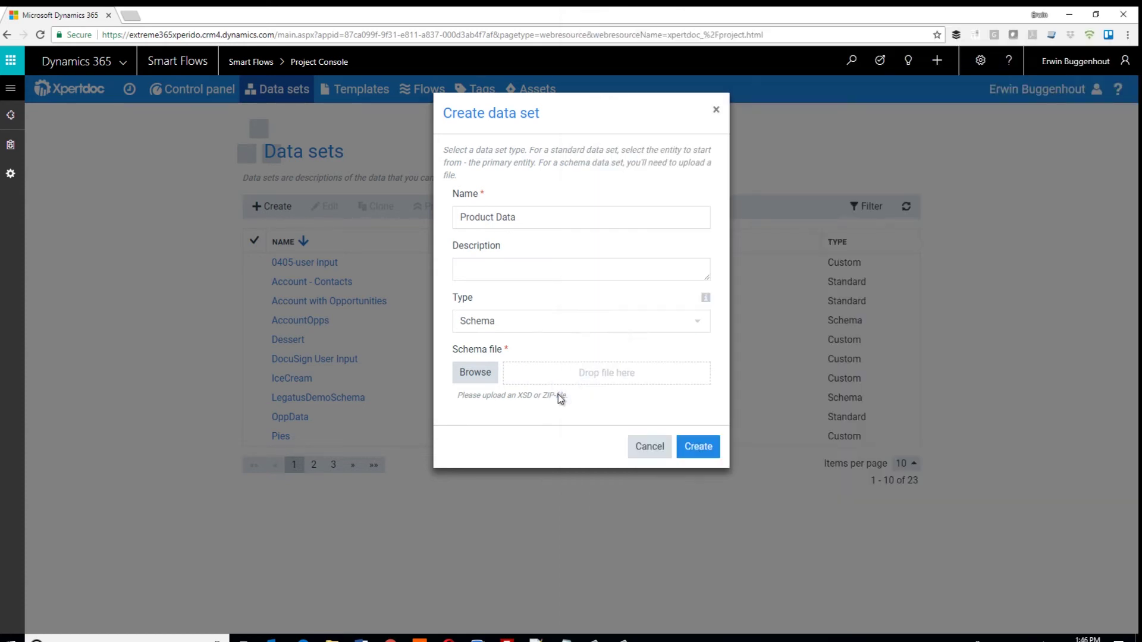
left_click(660, 447)
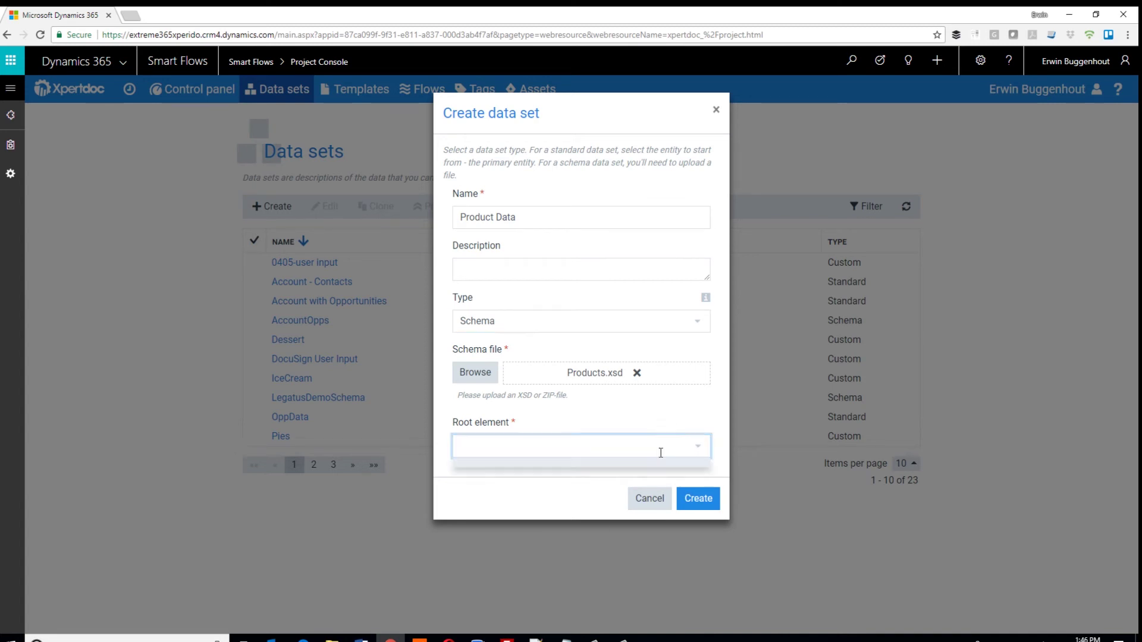
left_click(609, 473)
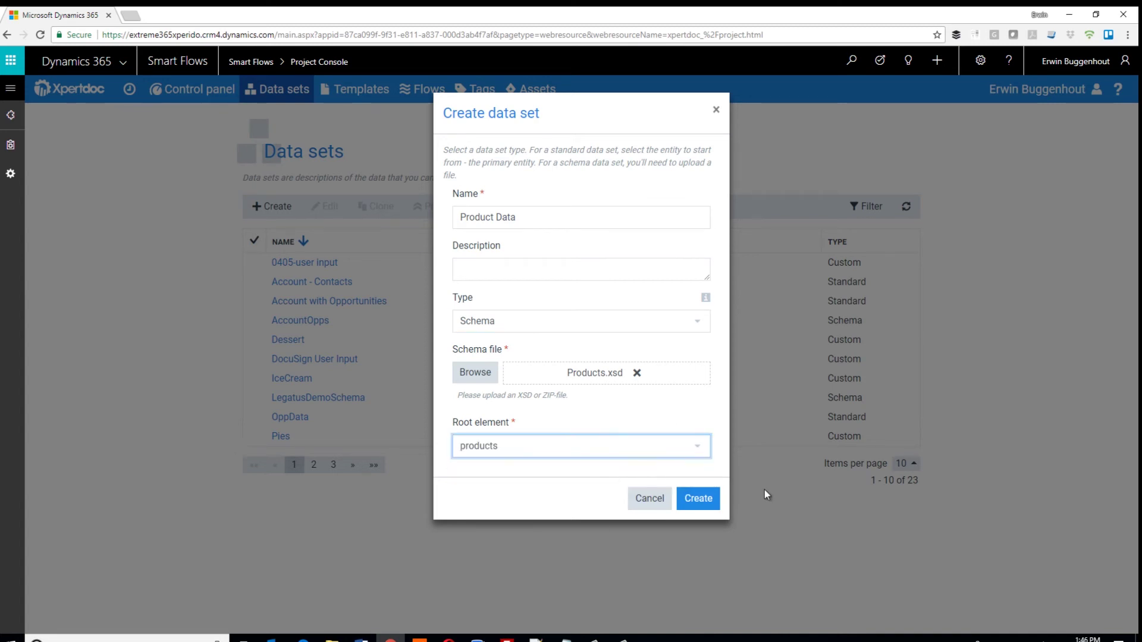
left_click(702, 500)
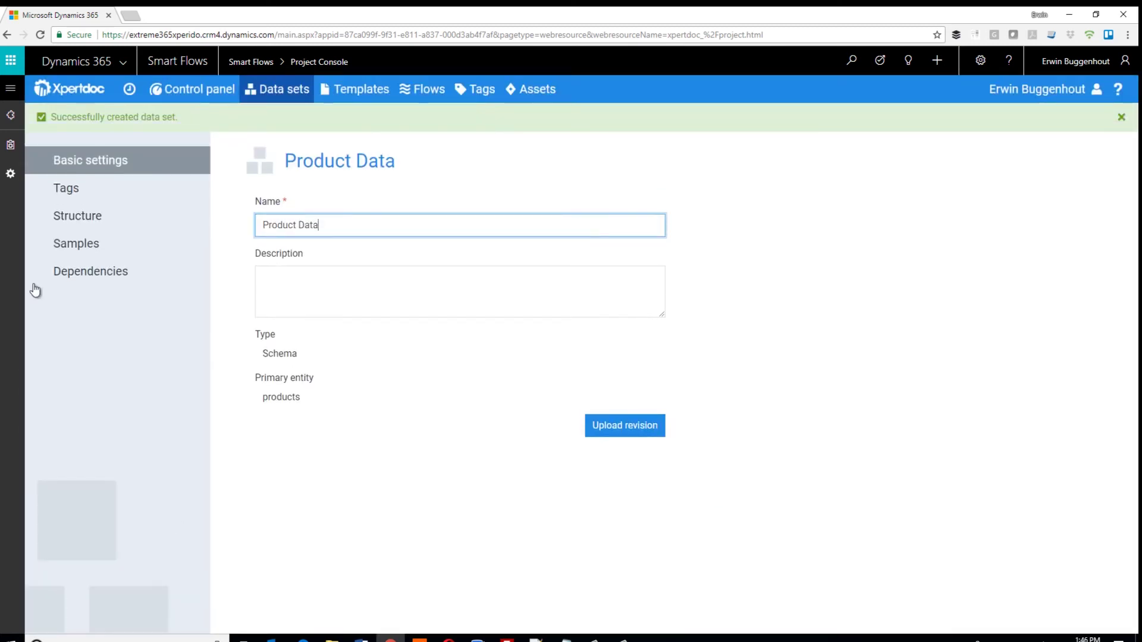
- Expand the PRODUCTS, PRODUCT, MANUFACTURER and ACCOUNT entities and show their fields
left_click(92, 214)
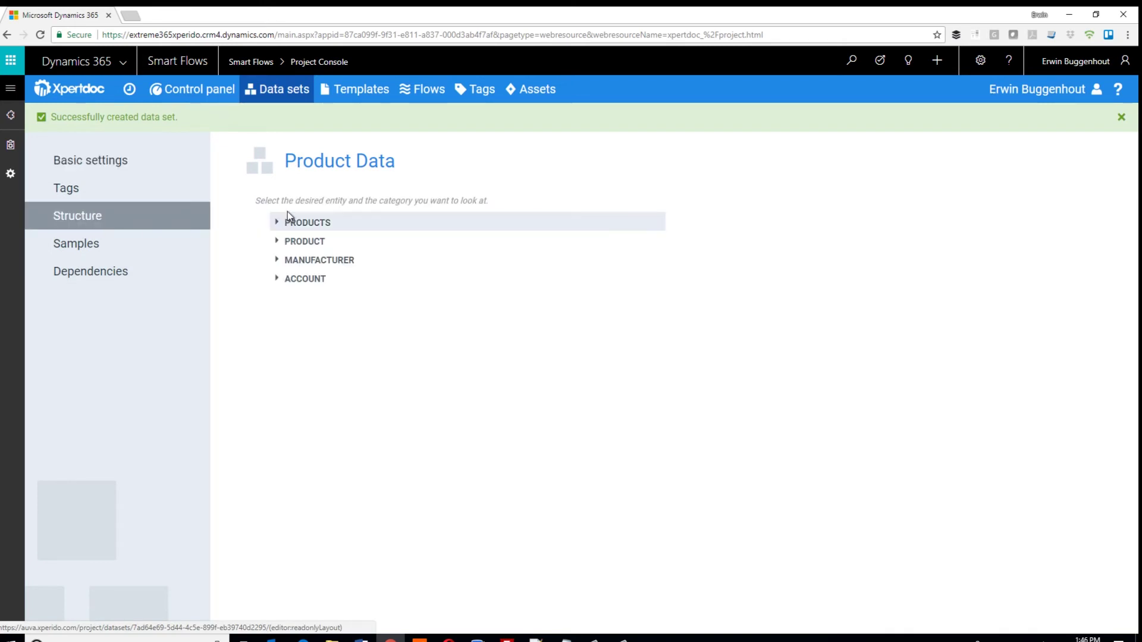
left_click(276, 193)
left_click(276, 263)
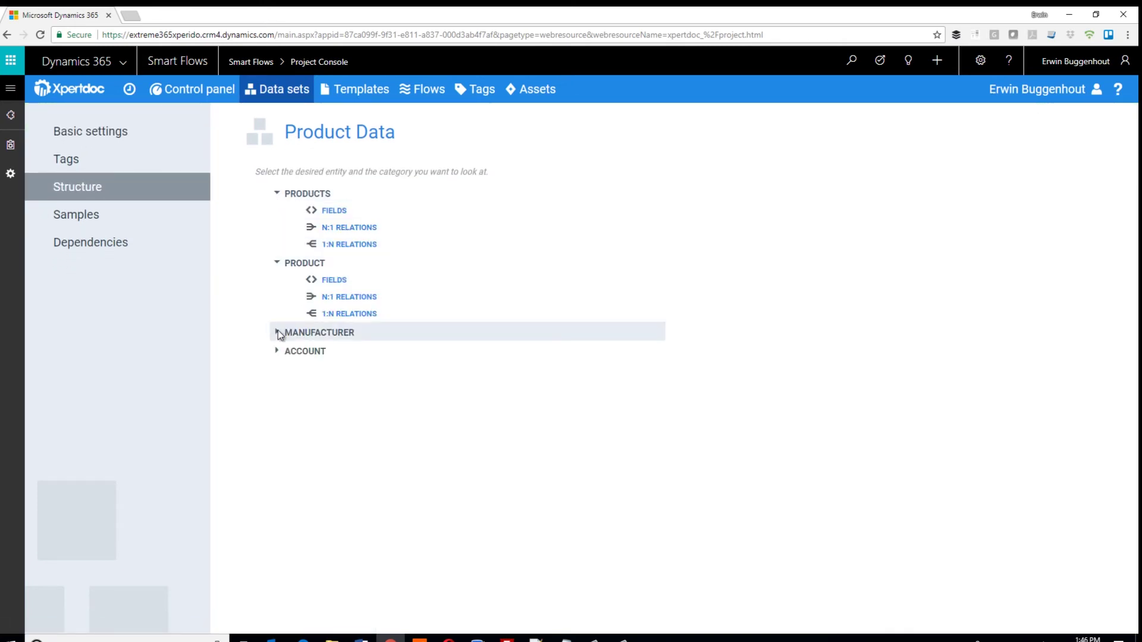
left_click(278, 333)
left_click(277, 401)
left_click(333, 211)
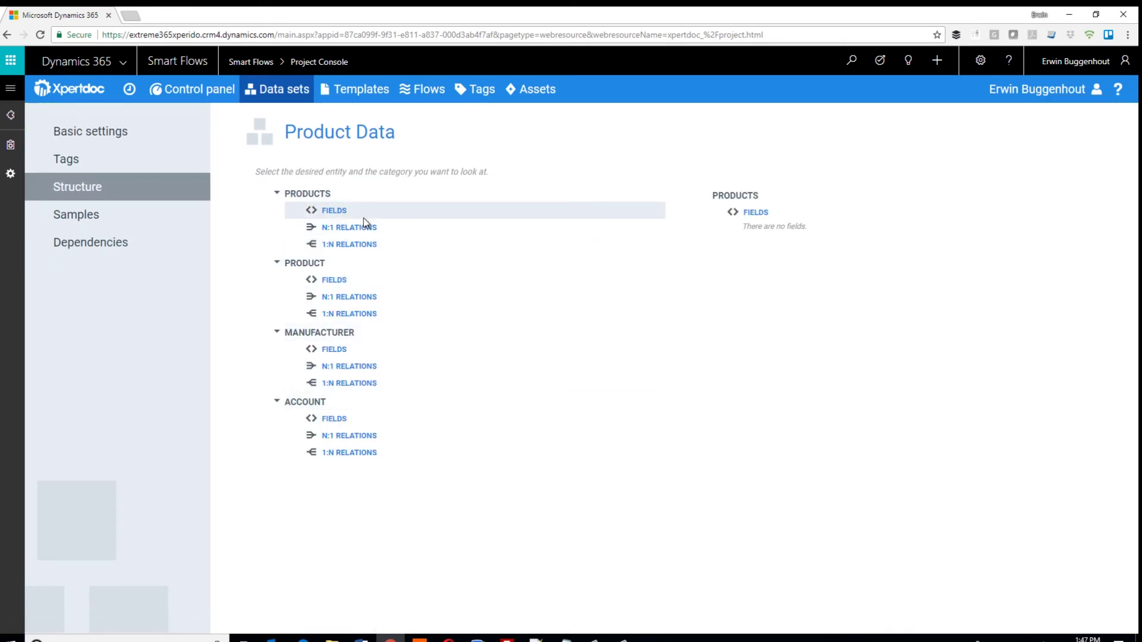
left_click(352, 287)
left_click(351, 349)
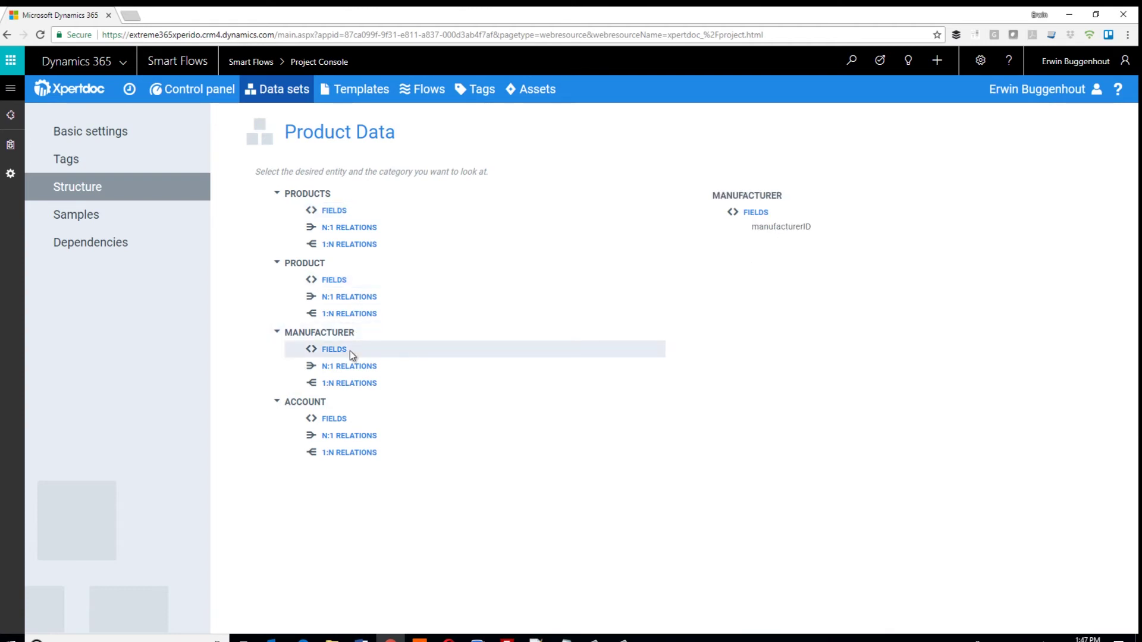
left_click(340, 417)
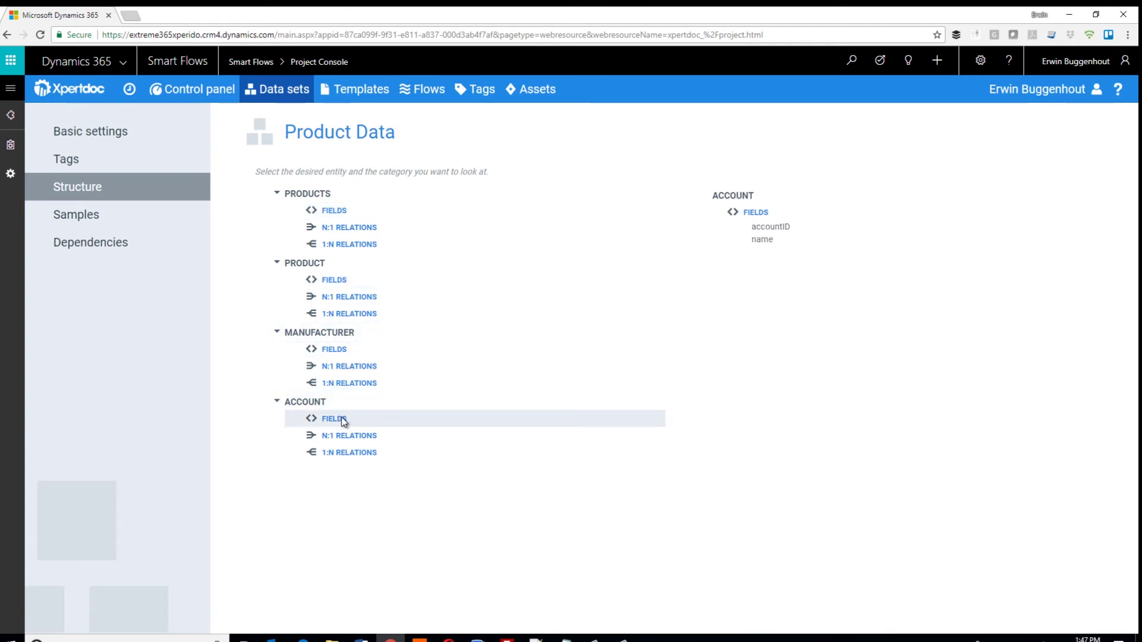
- Add the sample 'Products Sample XML' using the file ProductSample.xml
left_click(122, 225)
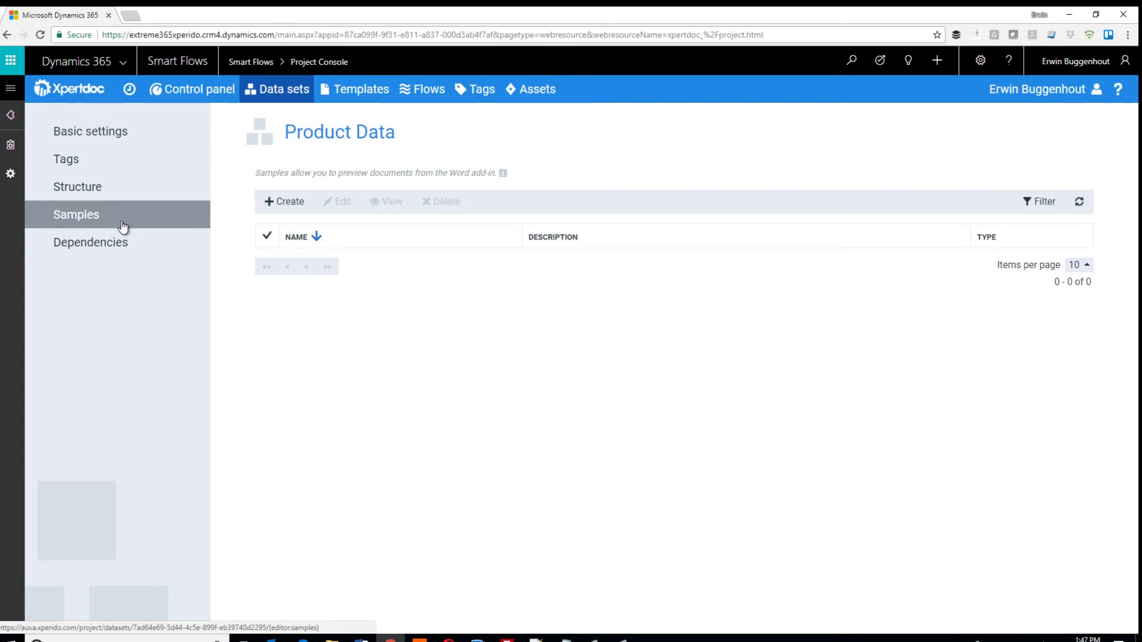
left_click(293, 205)
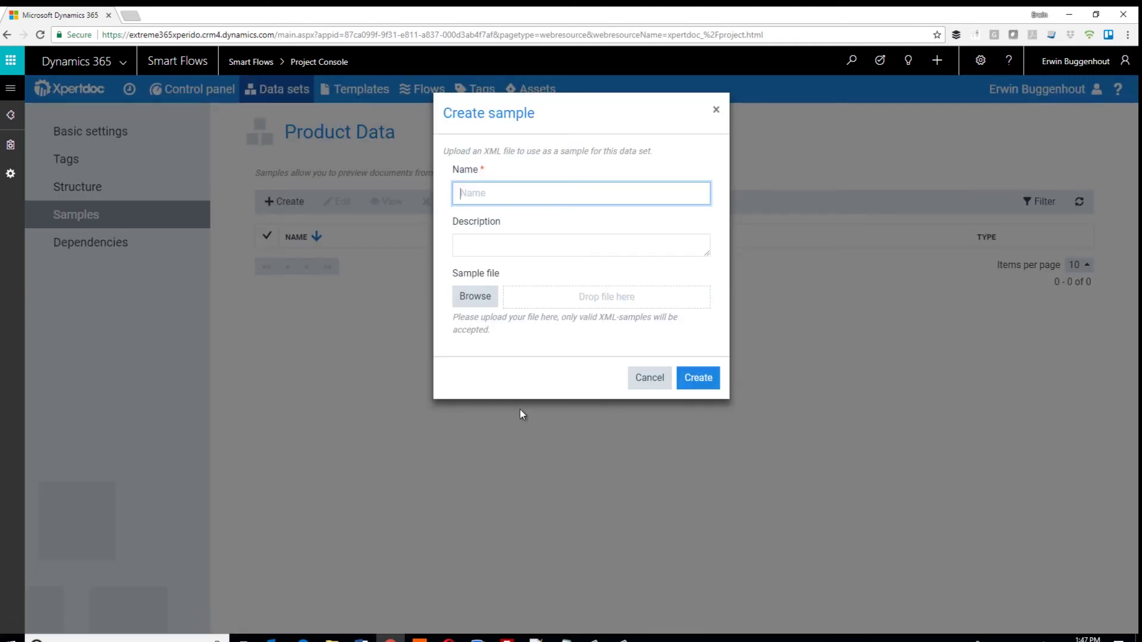
type("Product Sample")
key("Left")
key("Left")
key("Left")
key("Left")
key("Left")
key("Left")
key("Left")
type("s")
key("End")
type("XML")
left_click(332, 639)
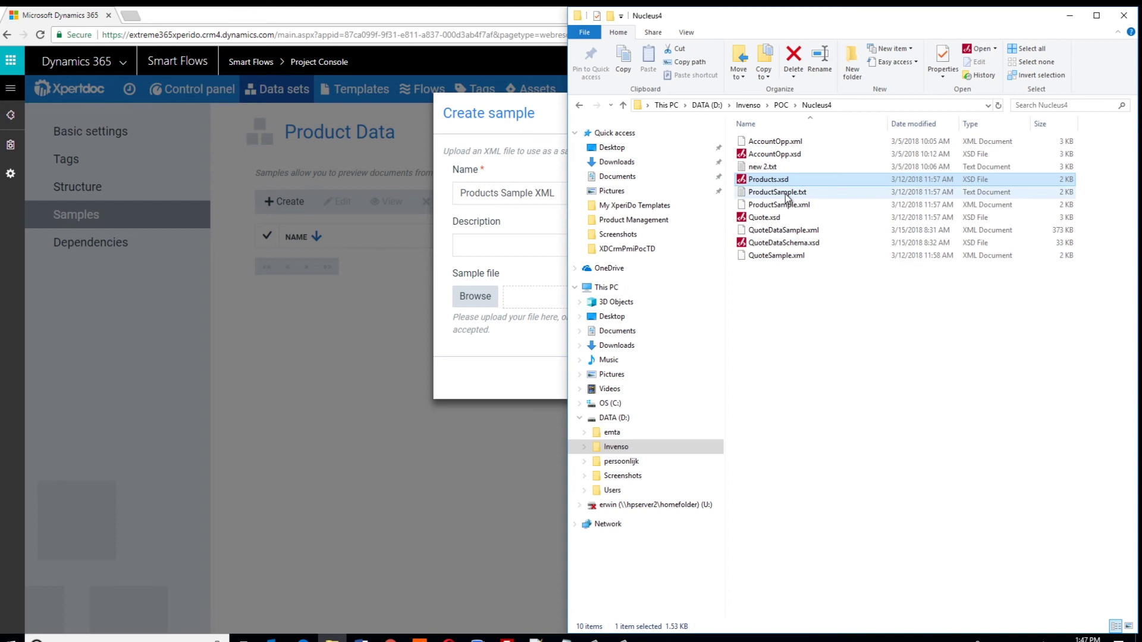
left_click_drag(784, 205, 524, 301)
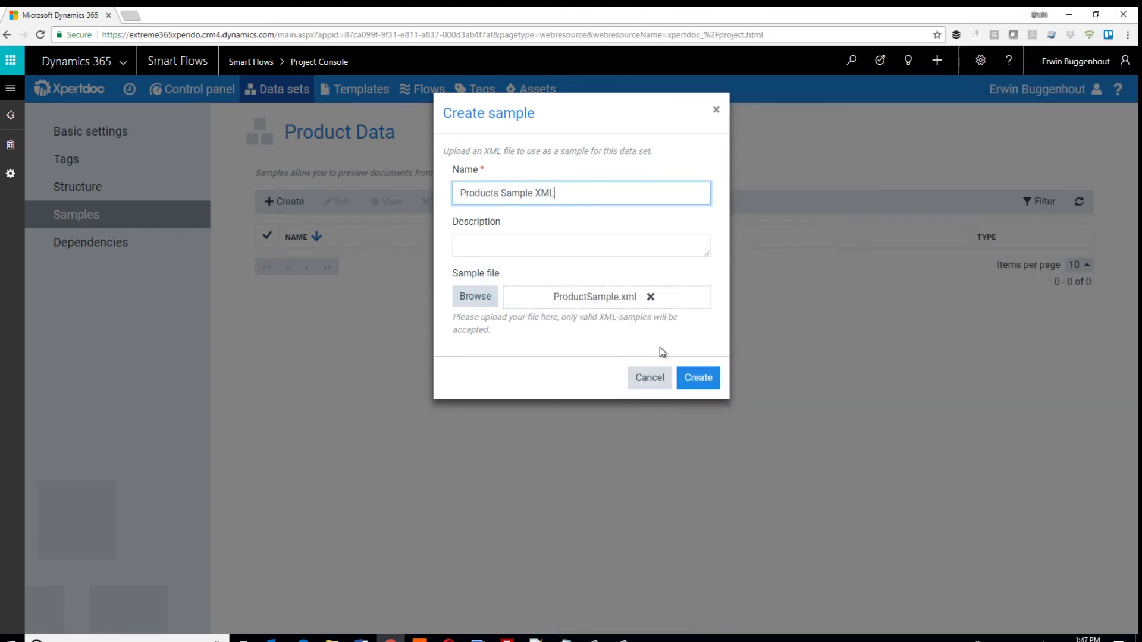
left_click(697, 385)
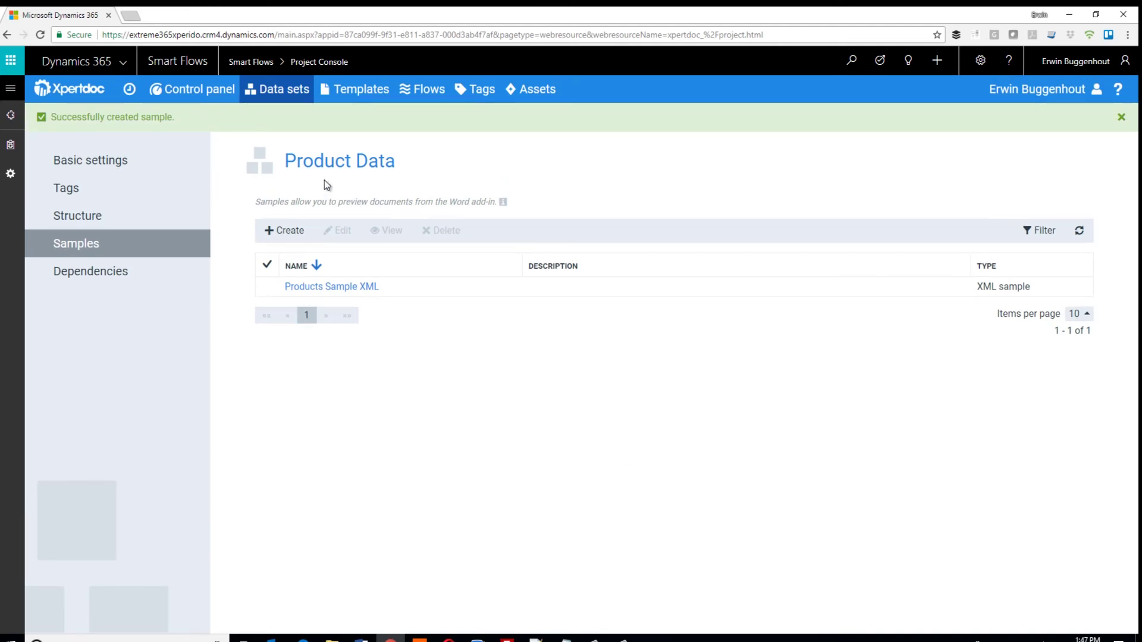
- Start a new template named 'Quotation Demo Template' and attach the Quote Data data set
left_click(350, 95)
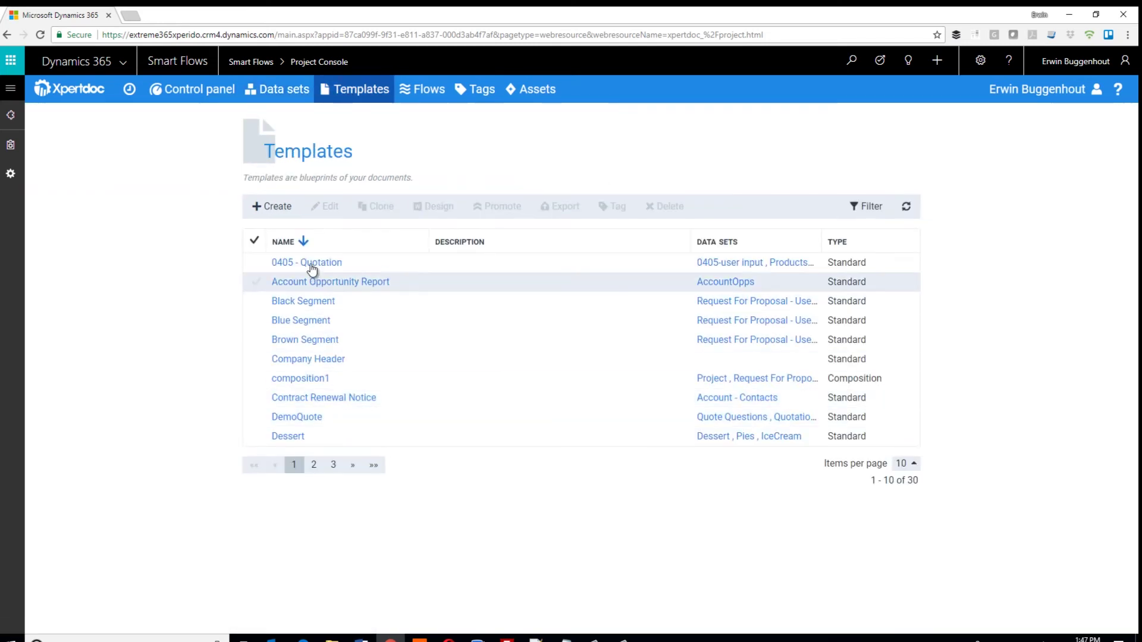
left_click(273, 206)
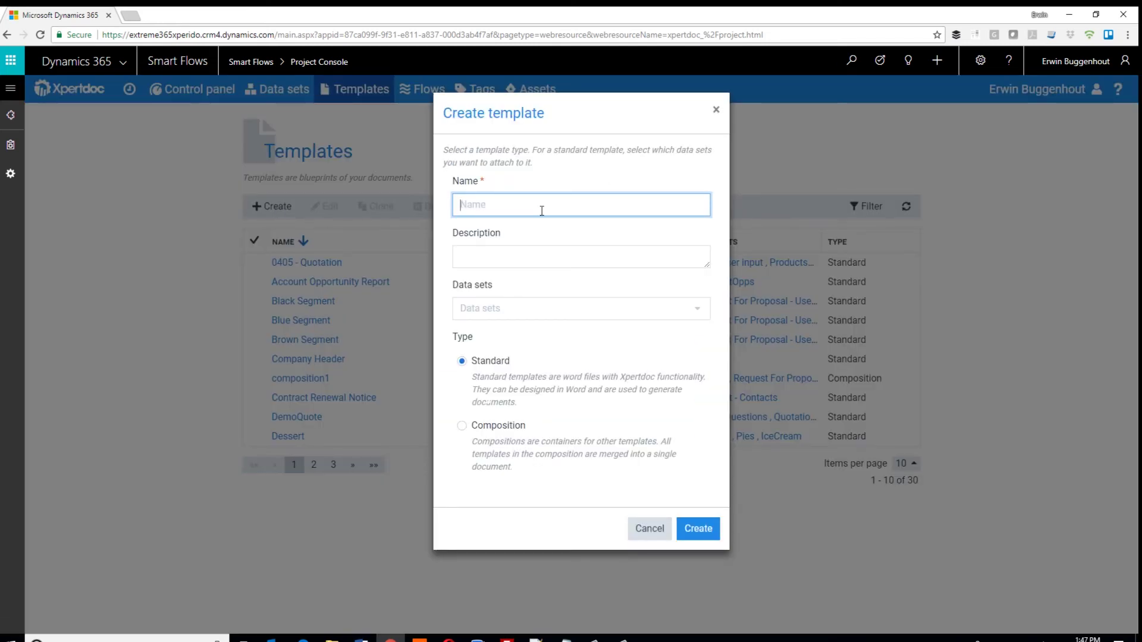
type("Quotation Demo Template")
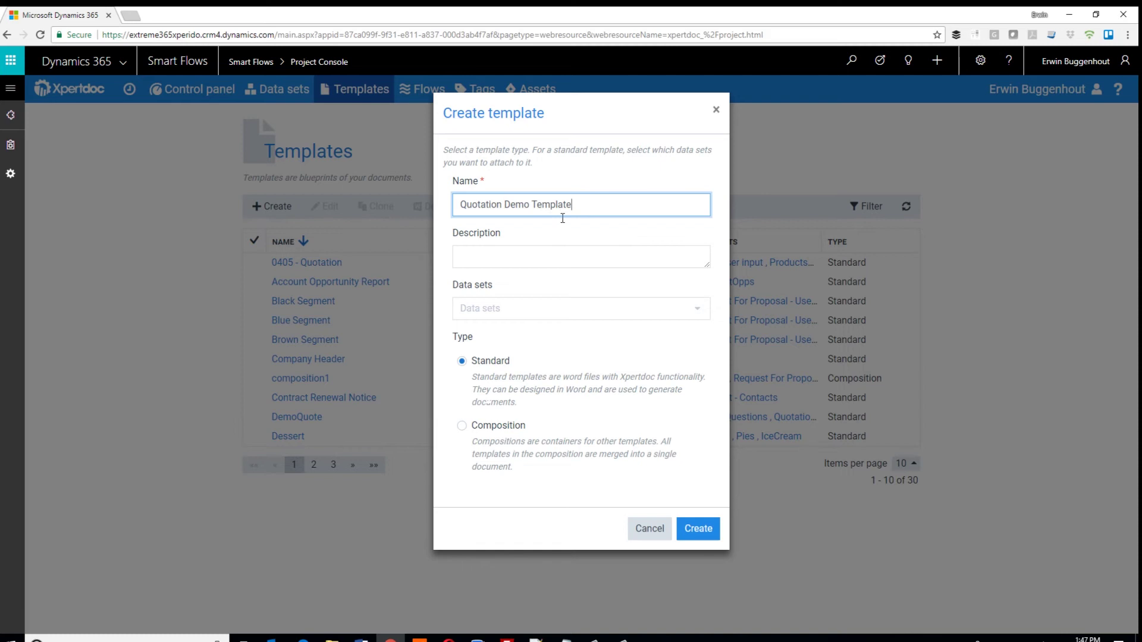
left_click(671, 319)
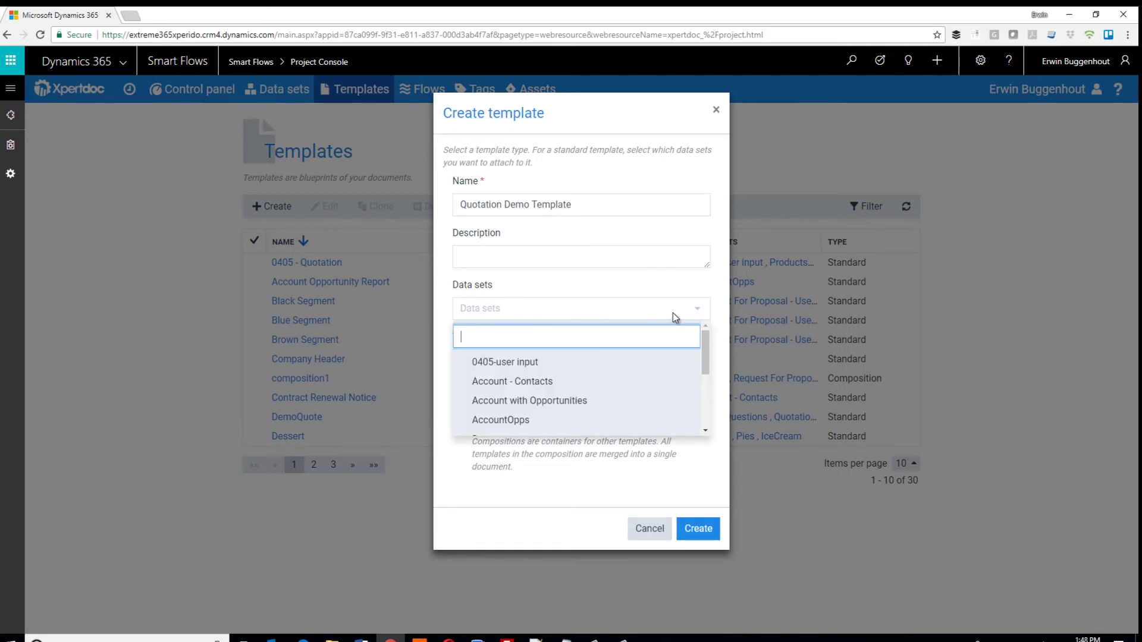
type("quote")
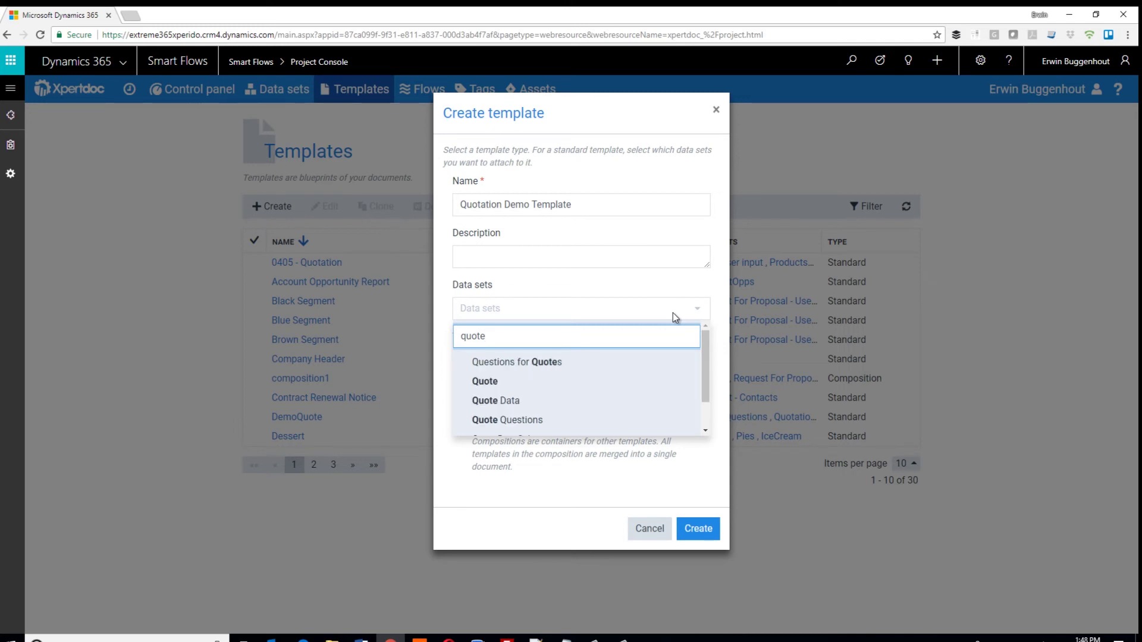
left_click(556, 401)
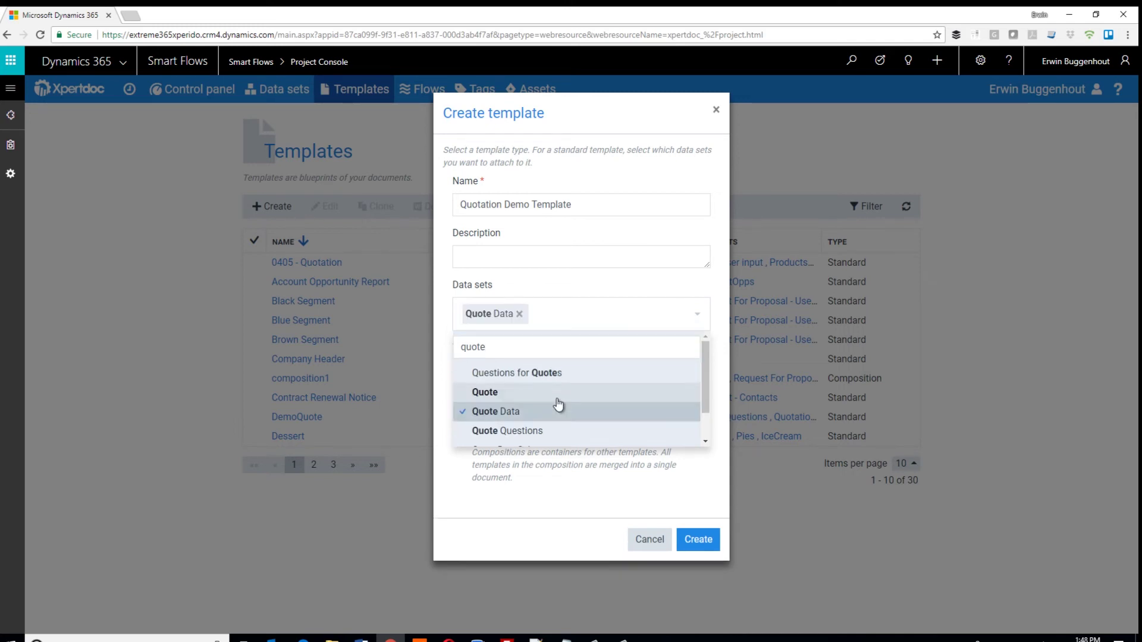
left_click(571, 314)
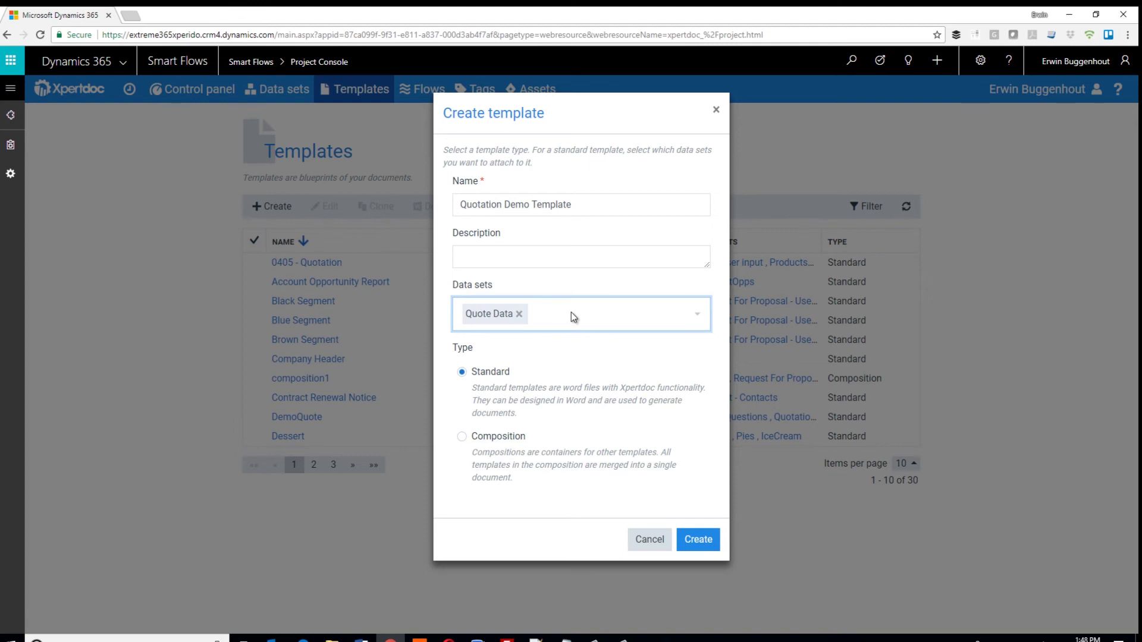
- Attach Questions for Quotes and Product Data as well, then create the template
left_click(572, 317)
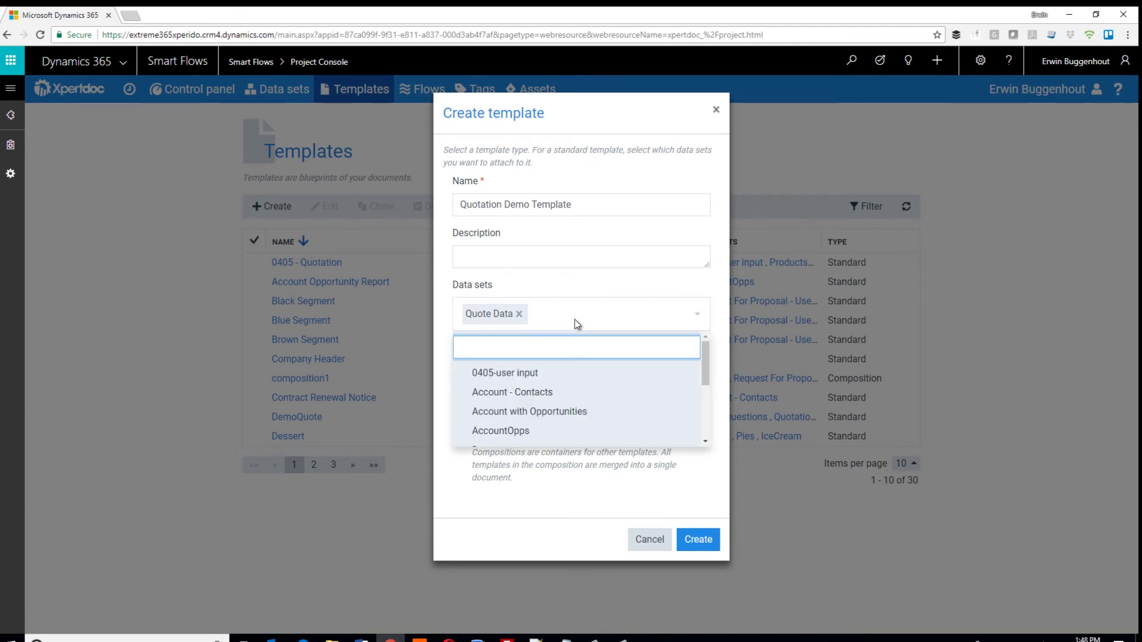
type("questions")
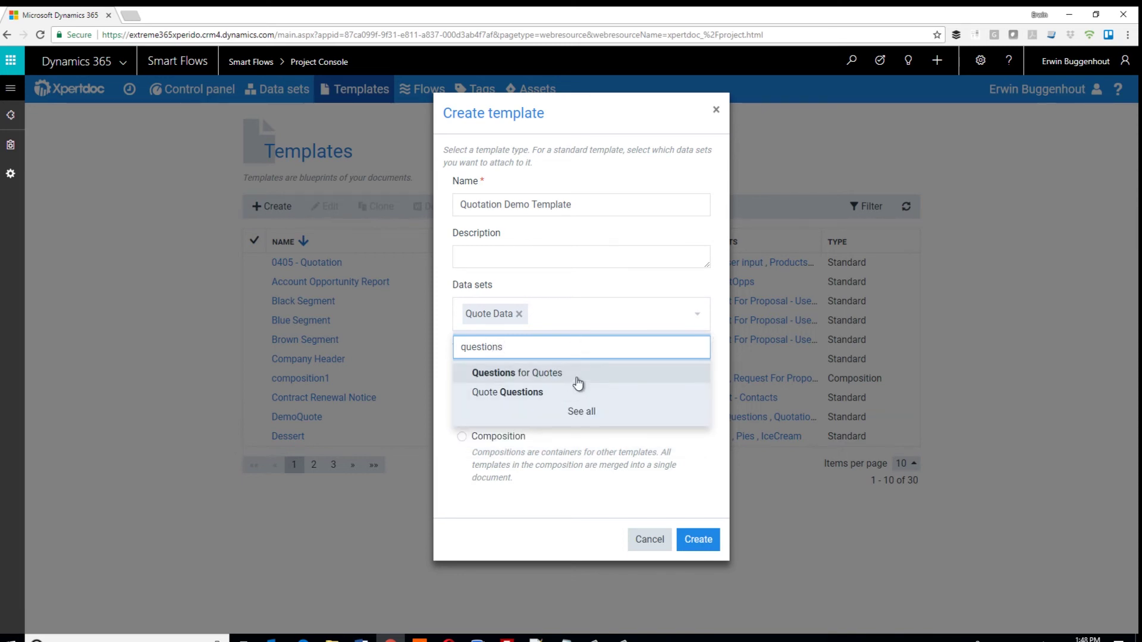
left_click(577, 380)
left_click_drag(531, 348, 458, 345)
type("product")
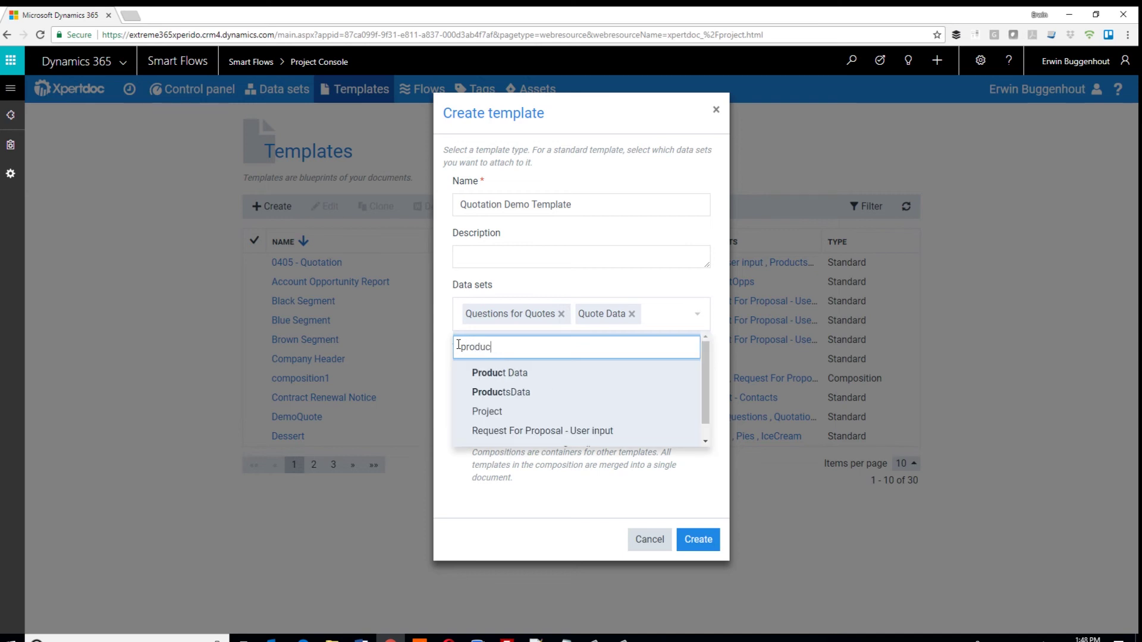
left_click(561, 375)
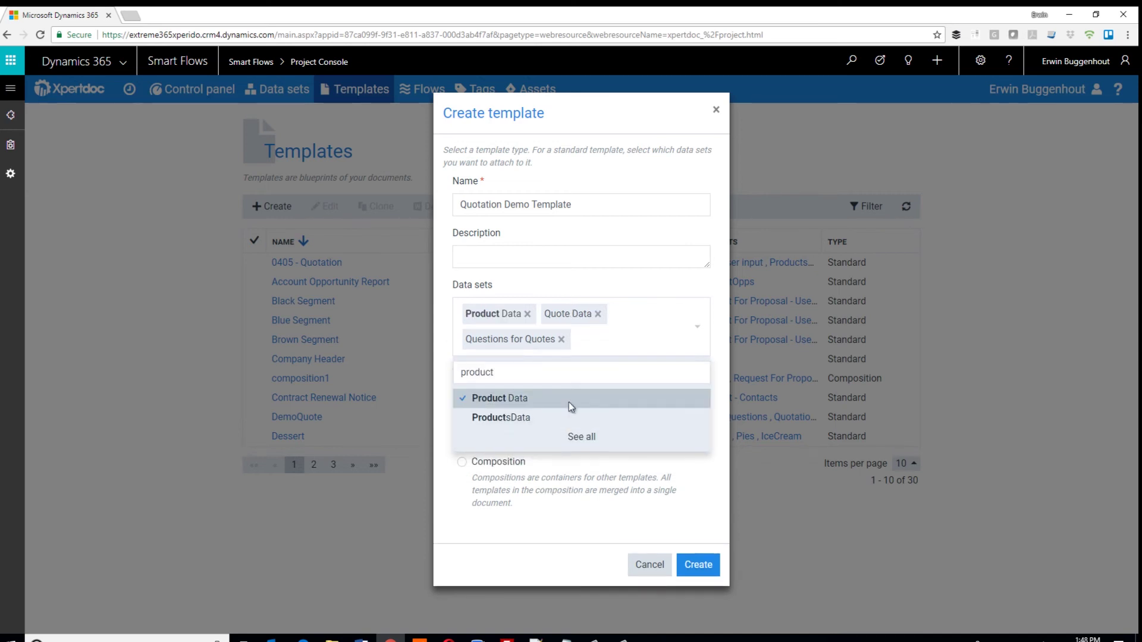
left_click(708, 566)
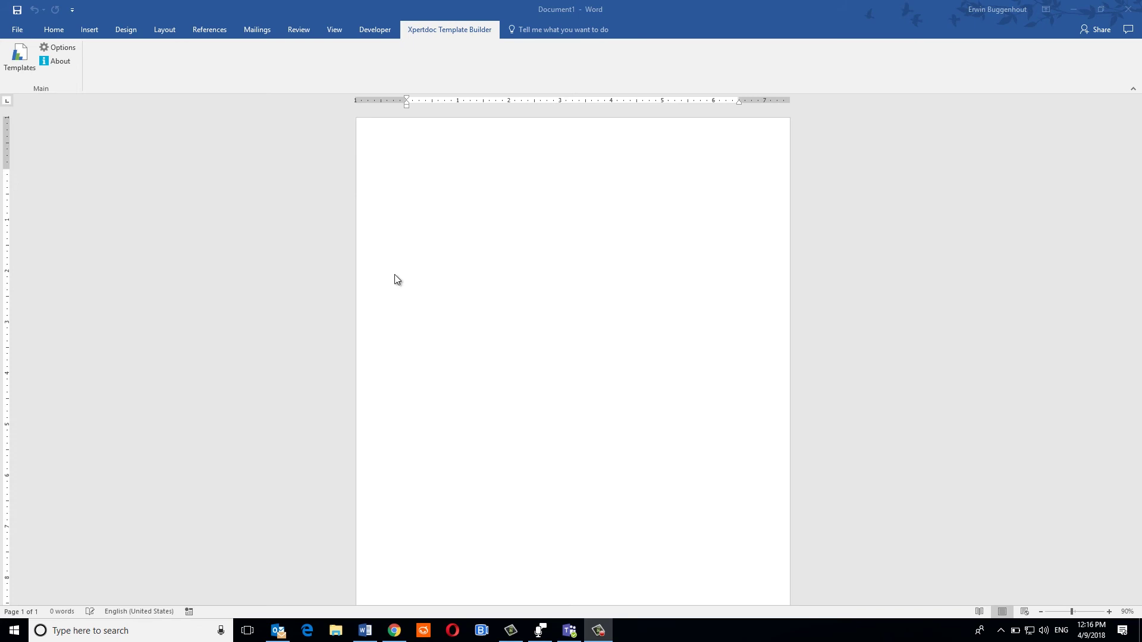
- Open Quotation Demo Template from the Xpertdoc template list, starting with an empty template
left_click(22, 70)
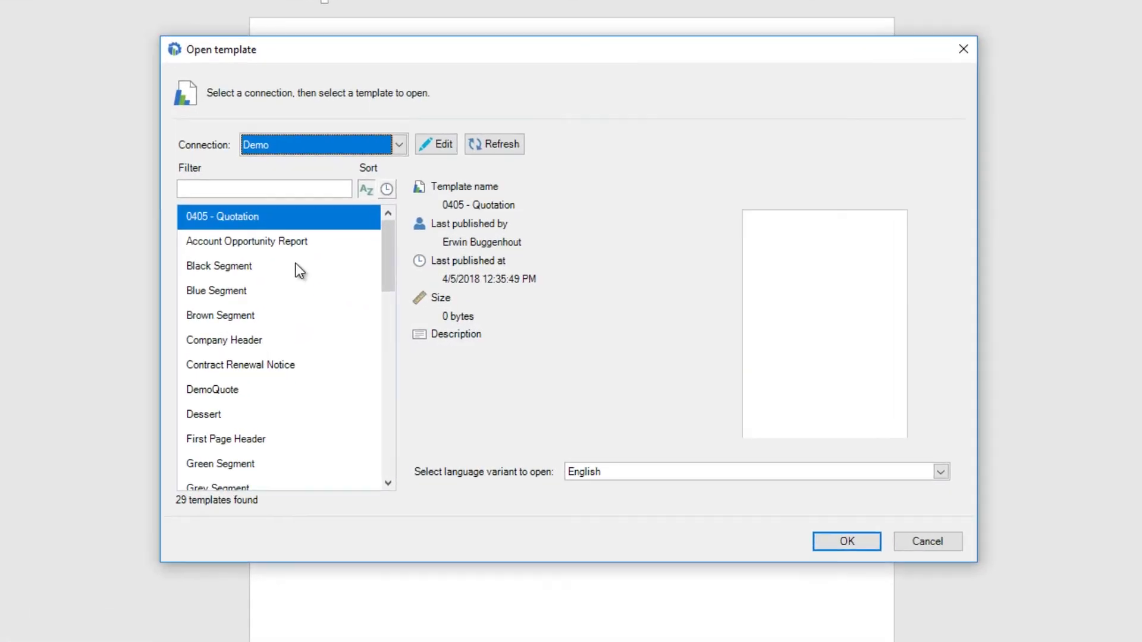
left_click_drag(384, 253, 362, 397)
left_click(285, 427)
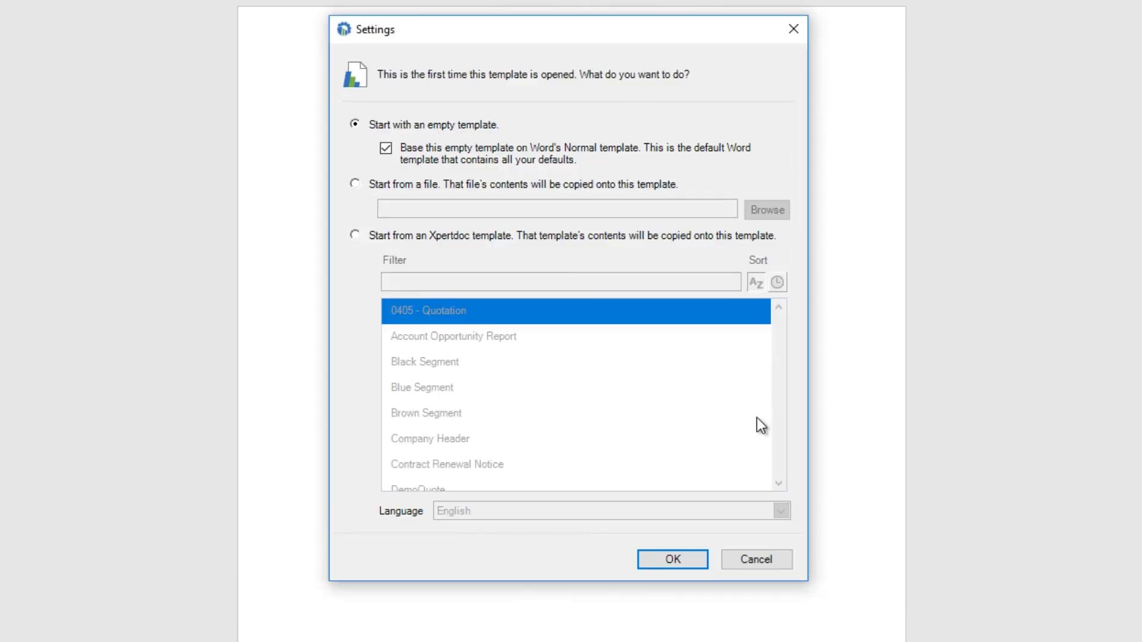
left_click(693, 562)
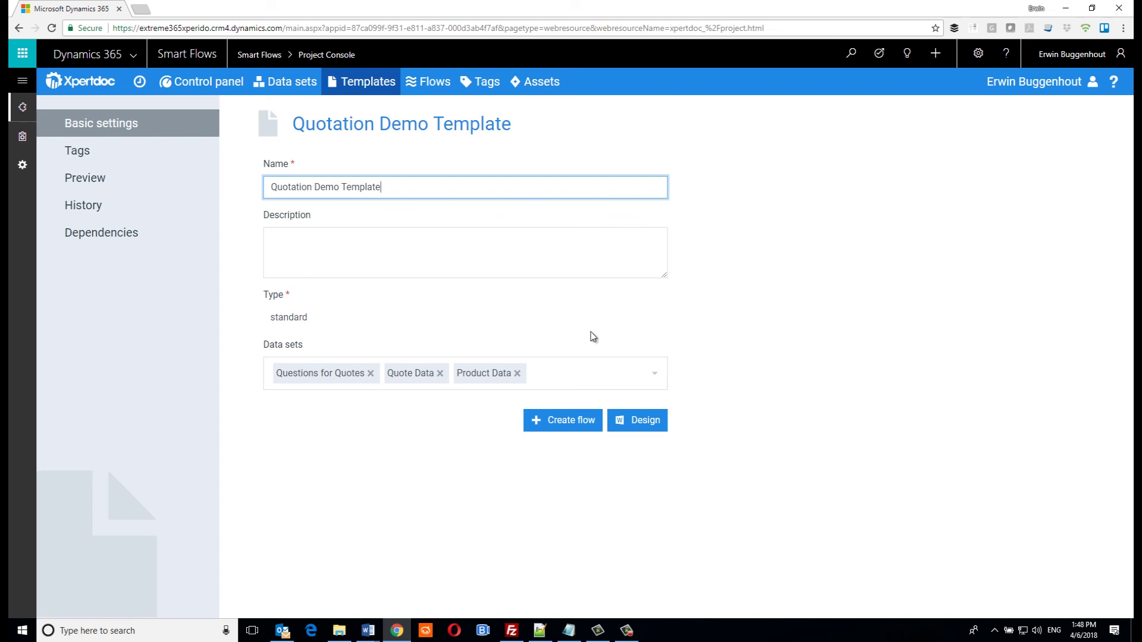
- Create the simple flow 'Multi Data Set Demo Flow' with no output steps and open its build diagram
left_click(568, 420)
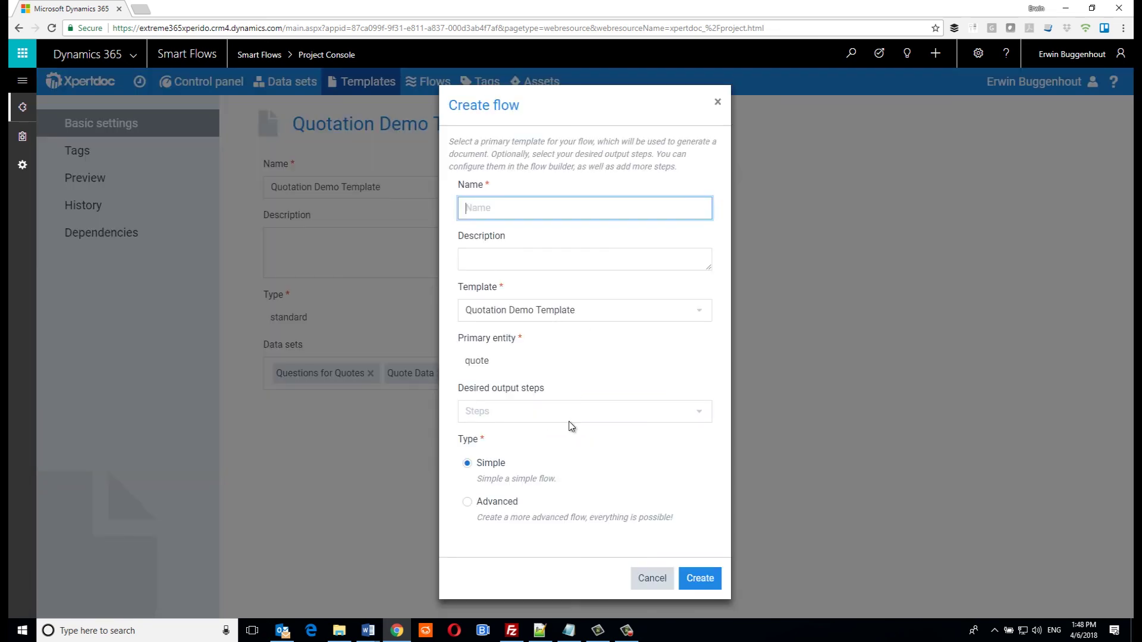
type("Multi Data")
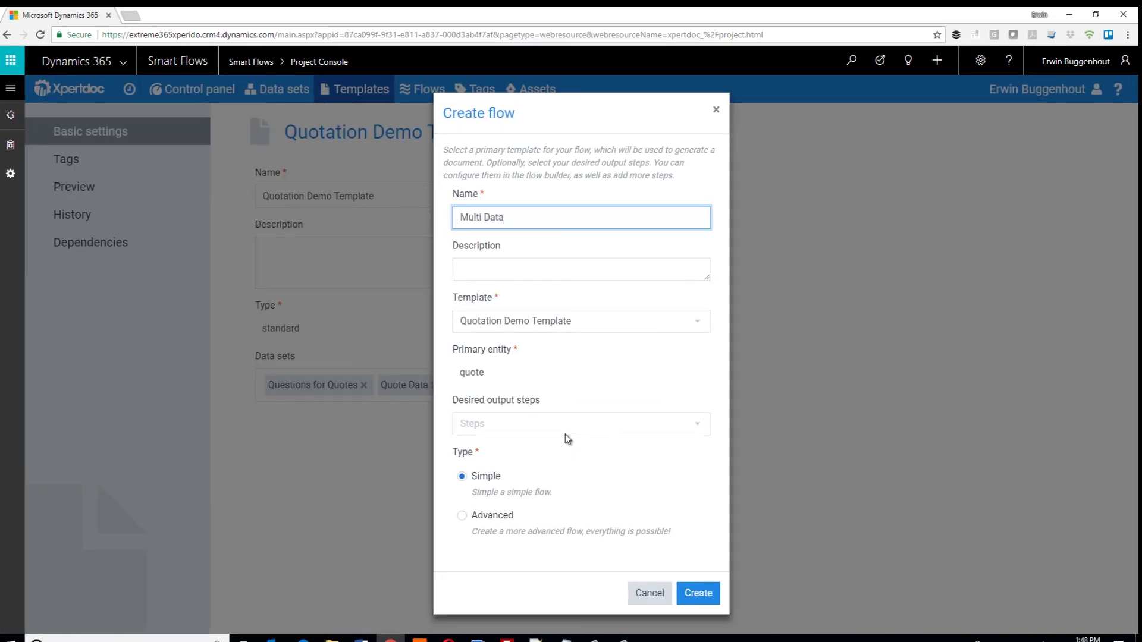
type(" Set Demo Flow")
left_click(698, 425)
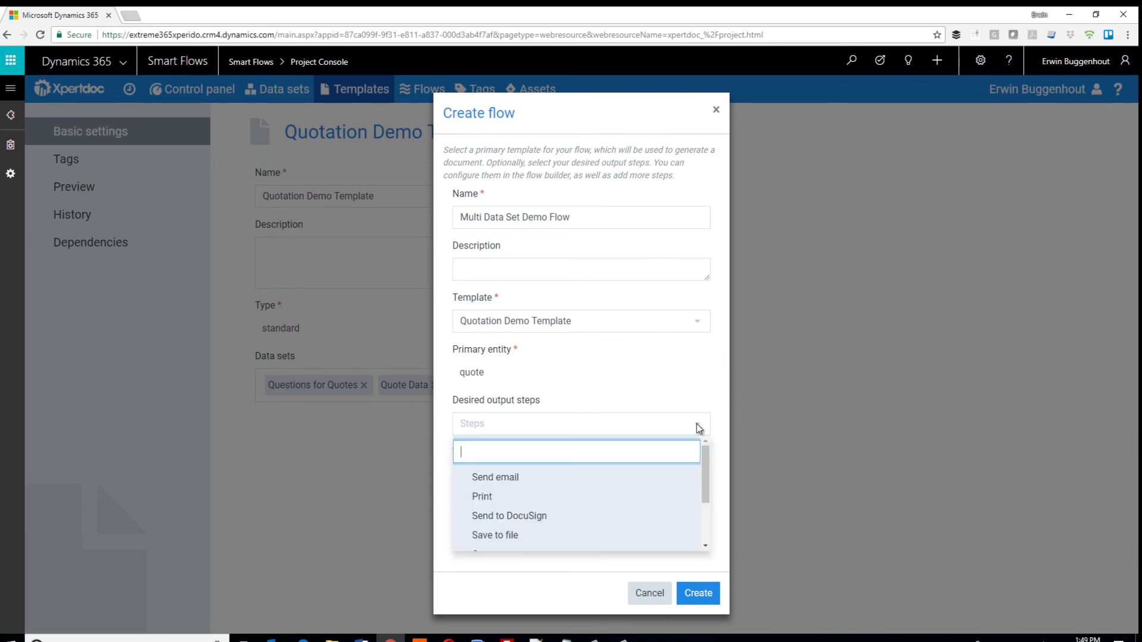
scroll(630, 470, "down", 2)
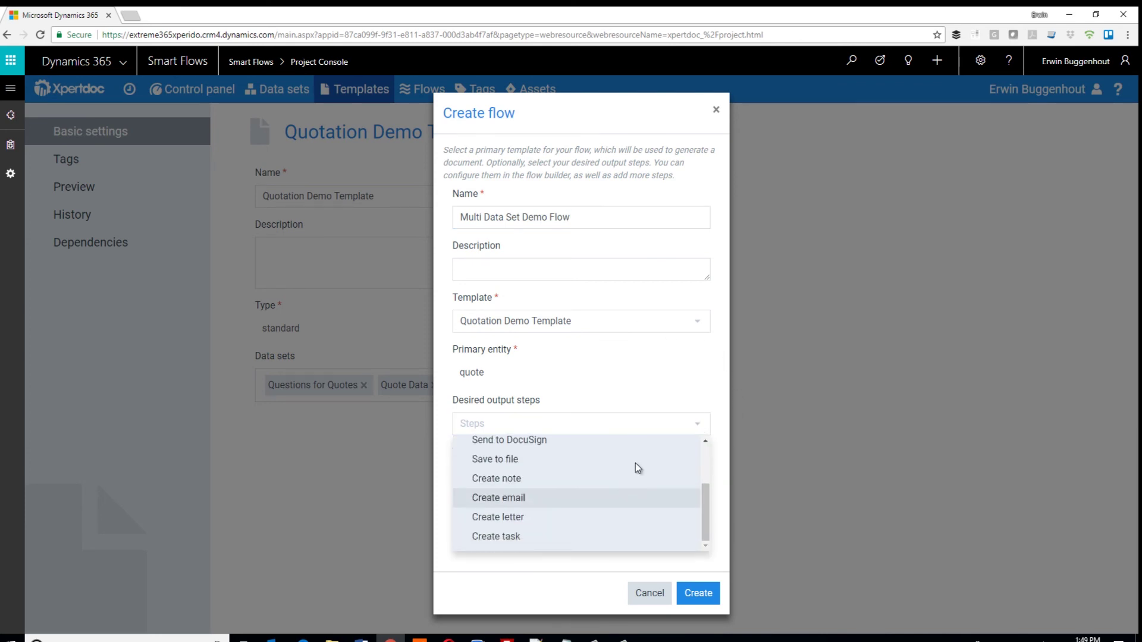
left_click(674, 410)
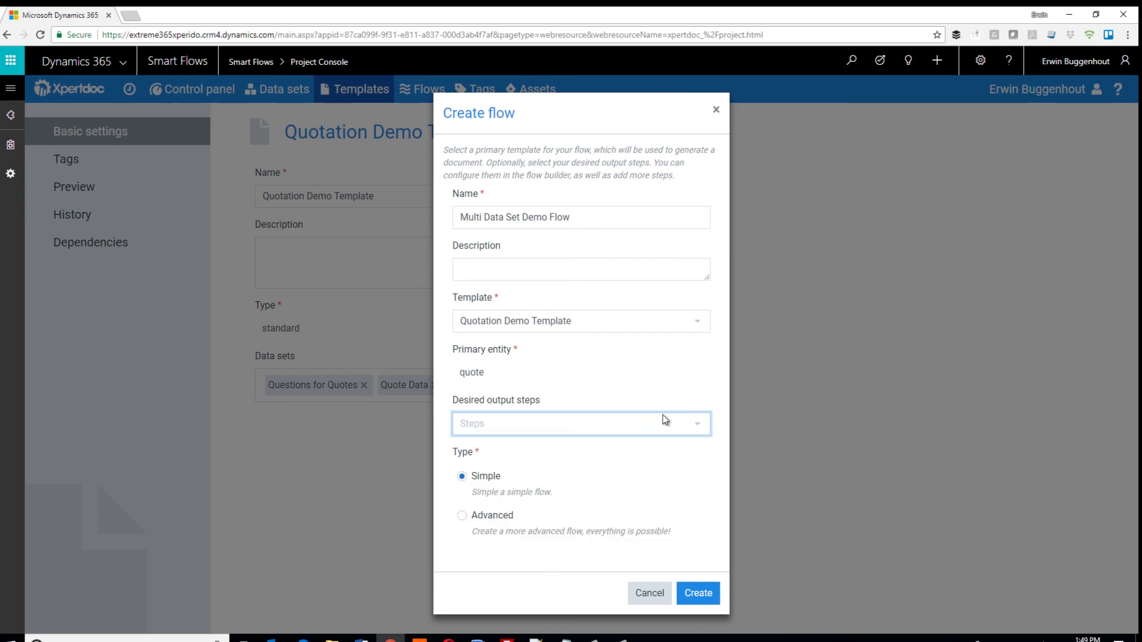
left_click(702, 592)
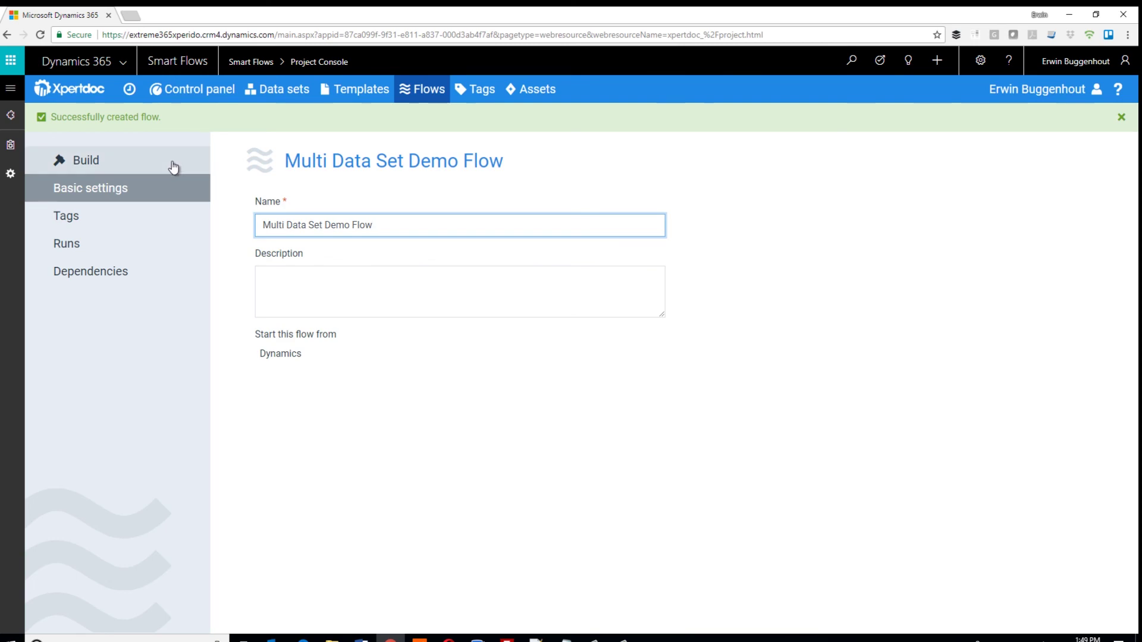
left_click(173, 167)
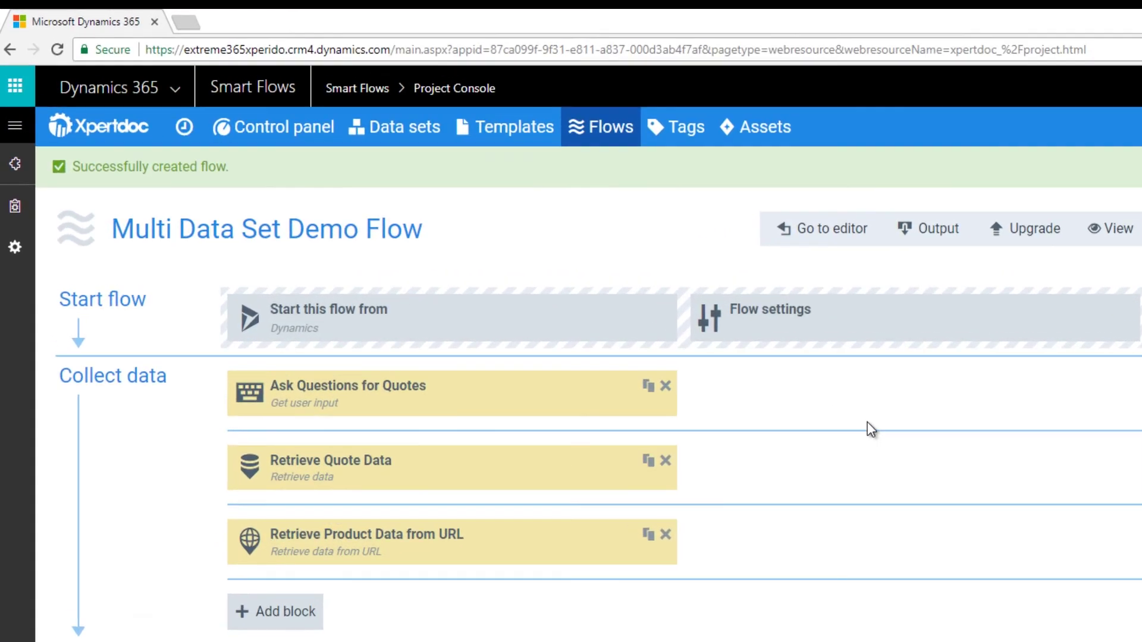